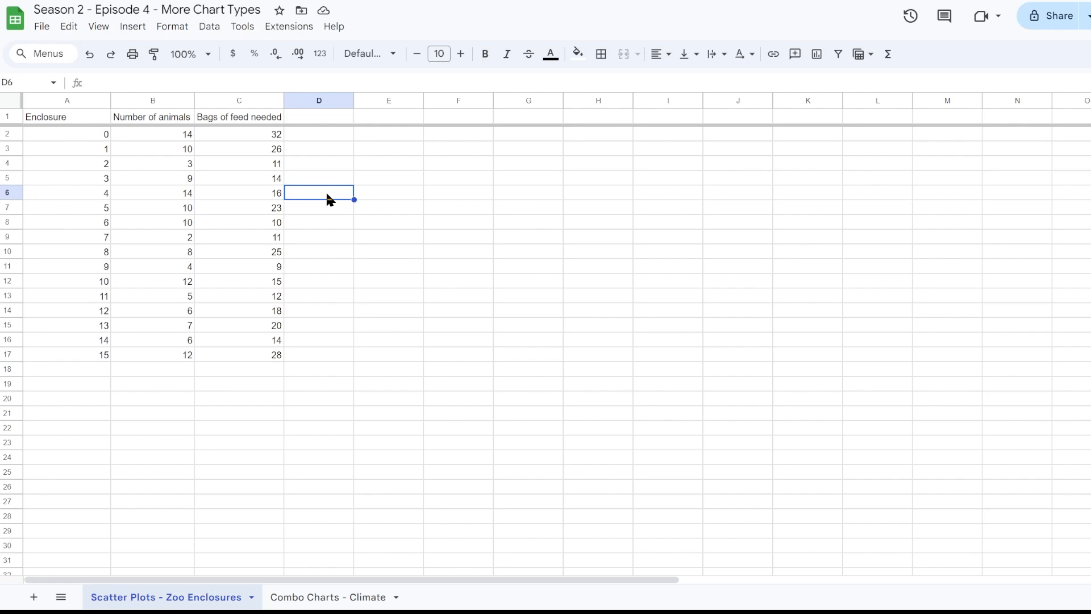
- Insert a chart from the Number of animals and Bags of feed needed data in B1:C17 and place it beside the table
drag(165, 116, 171, 355)
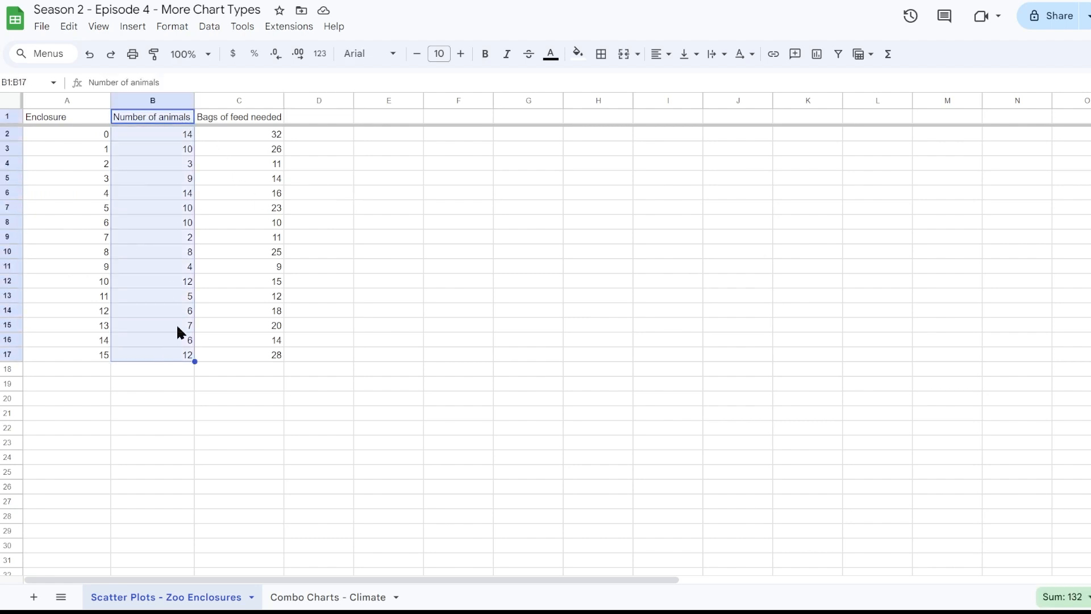
drag(231, 114, 239, 358)
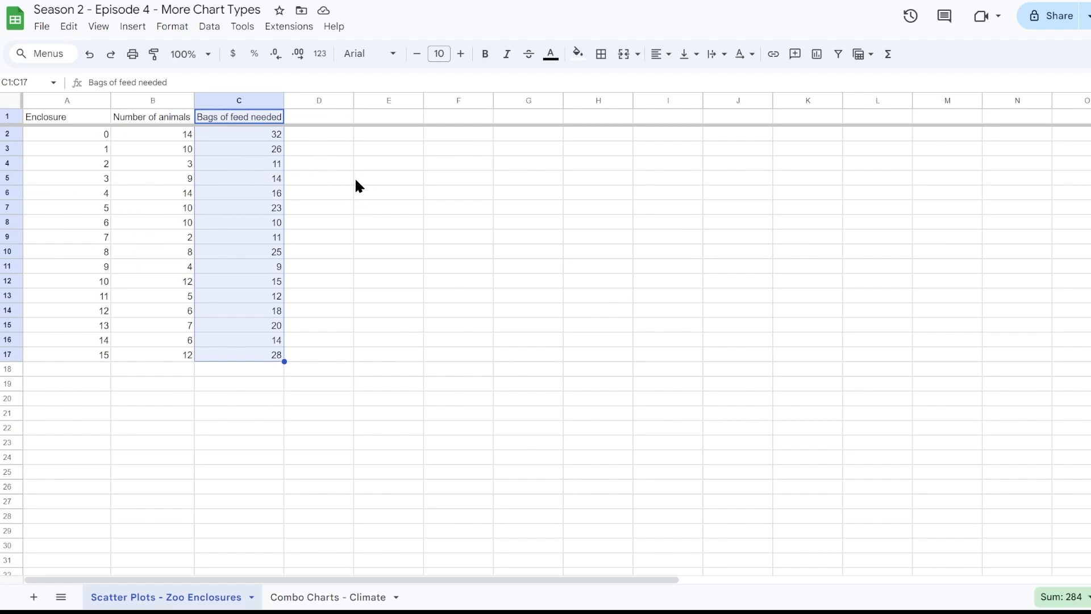
click(178, 119)
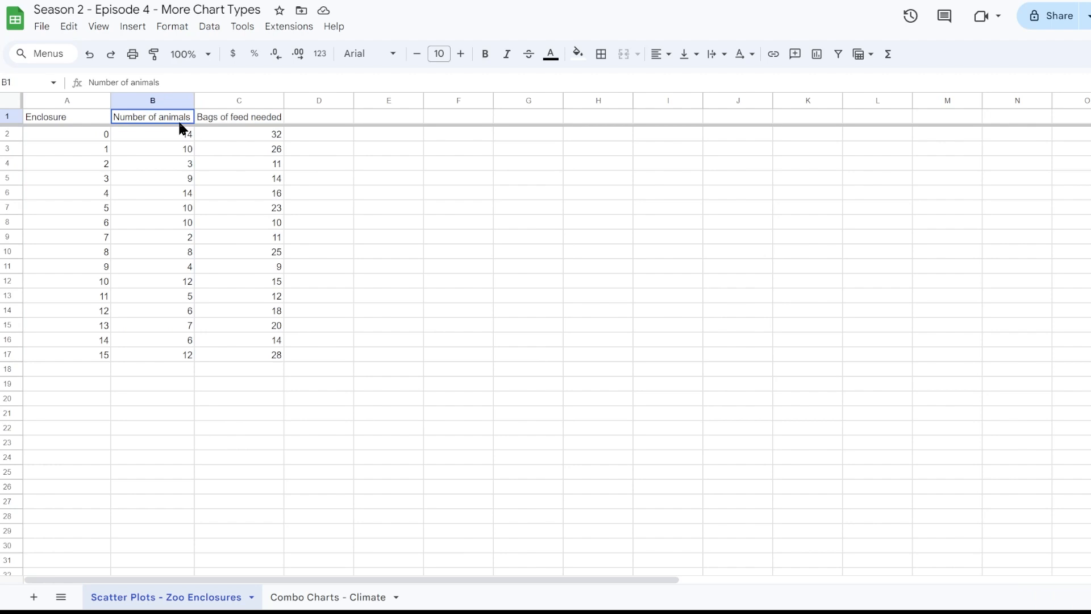
drag(178, 119, 224, 352)
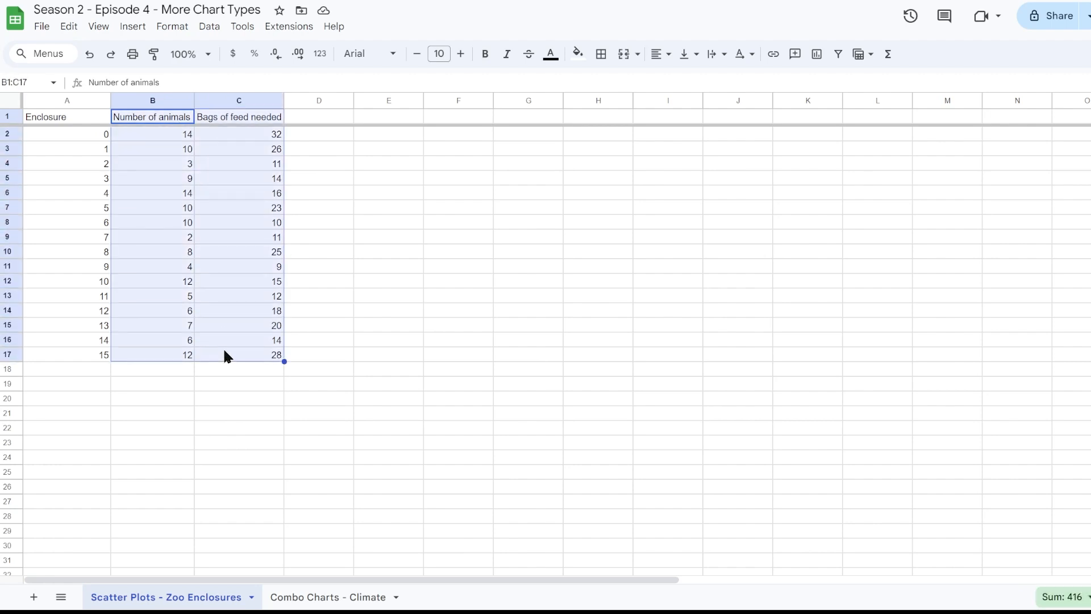
click(136, 28)
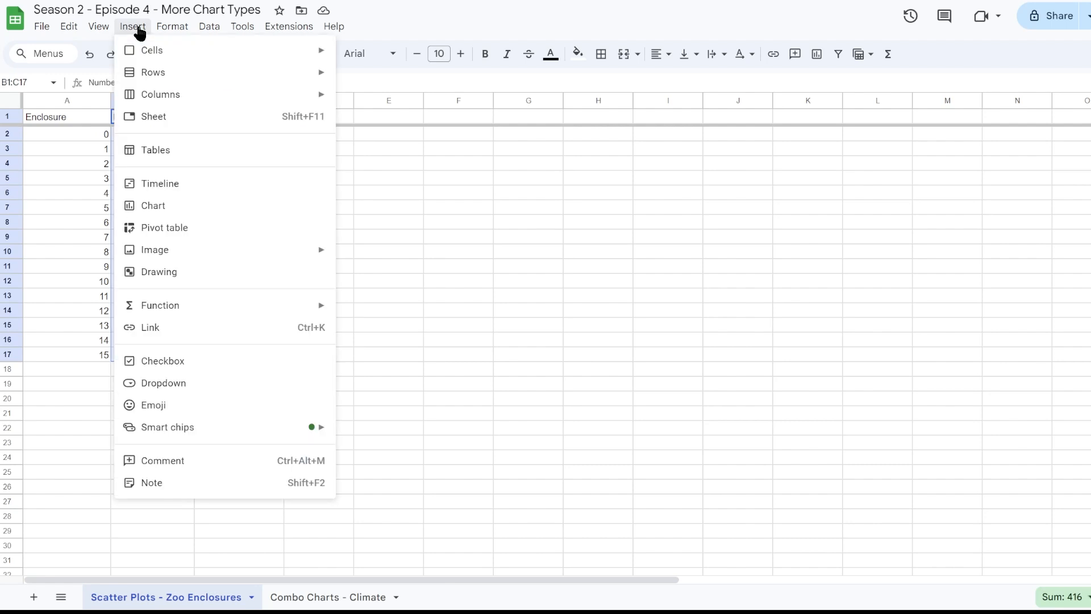
click(177, 208)
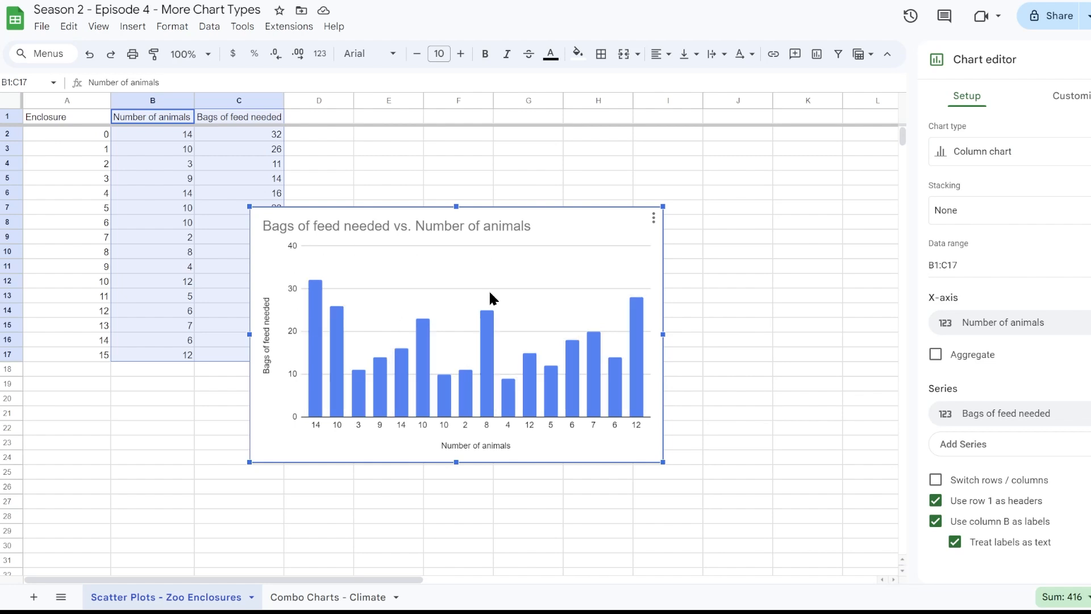
drag(571, 216, 649, 137)
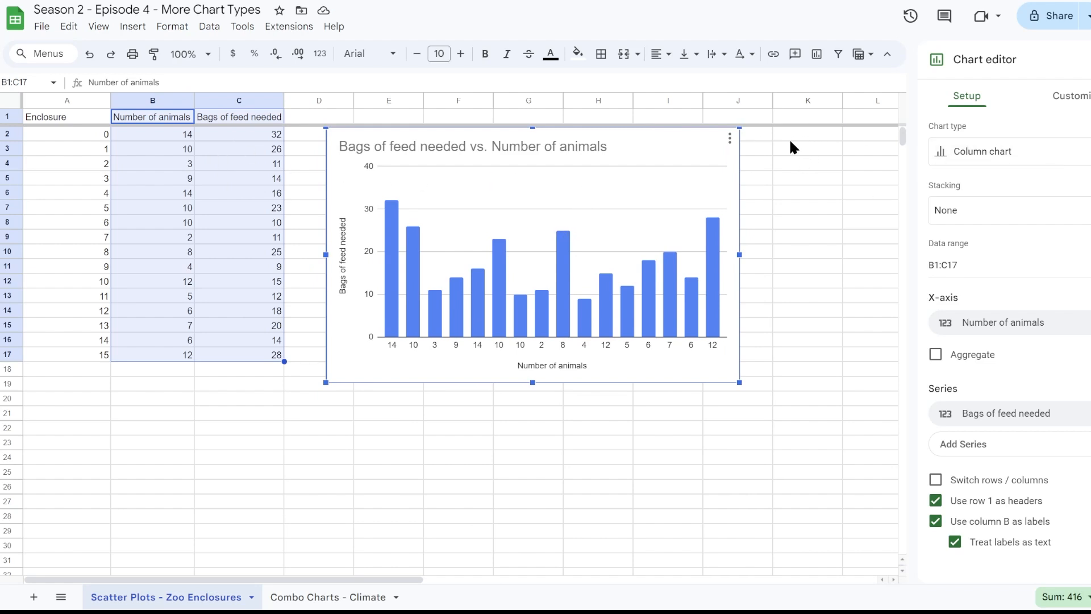
- Change the zoo feed chart from a column chart to a scatter chart
click(966, 161)
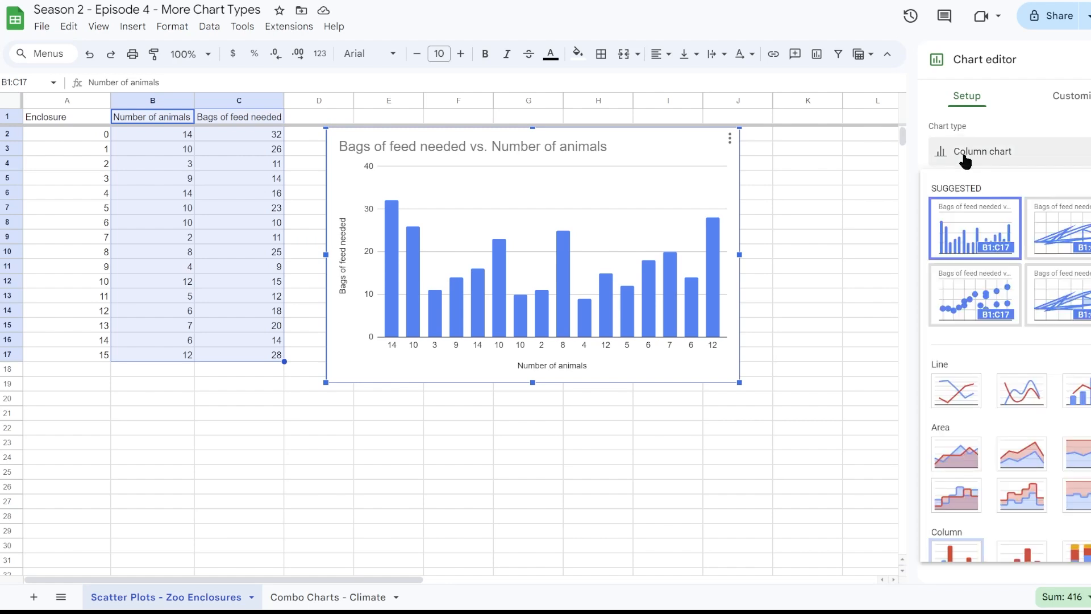
click(985, 300)
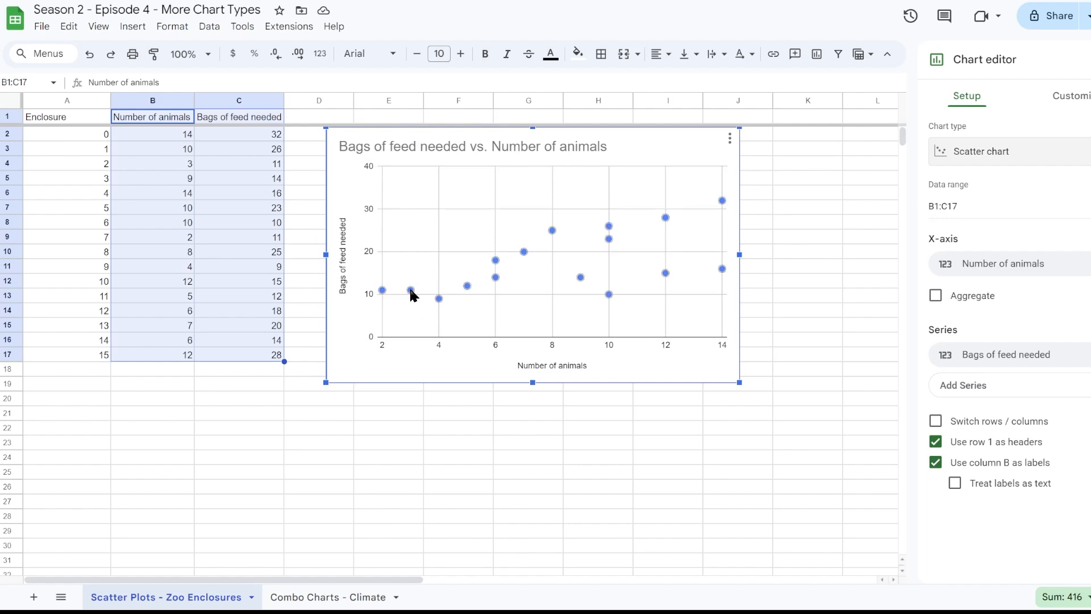
click(390, 457)
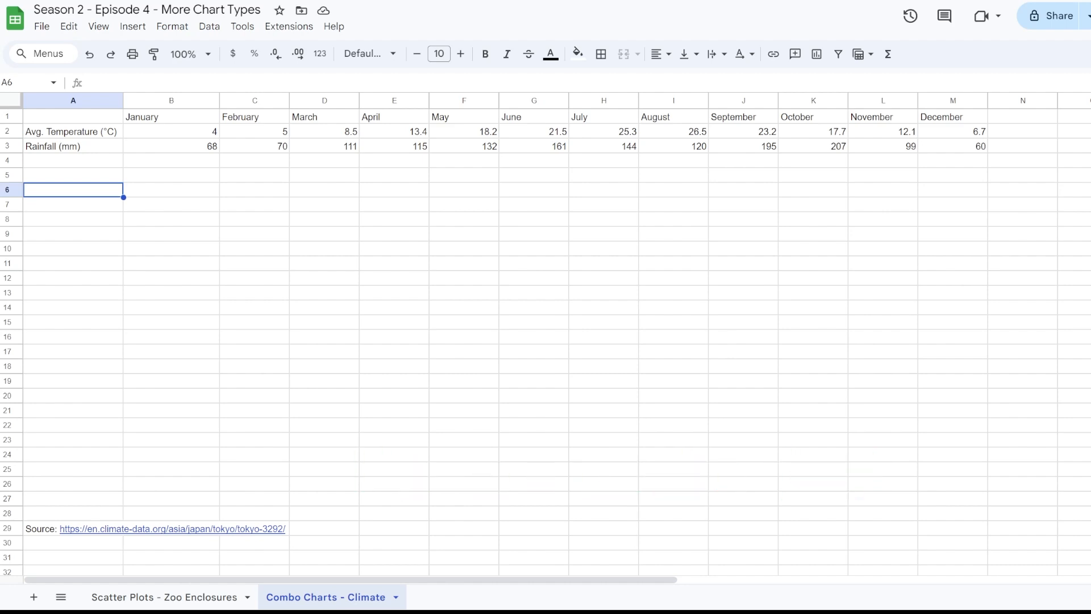
drag(73, 132, 934, 128)
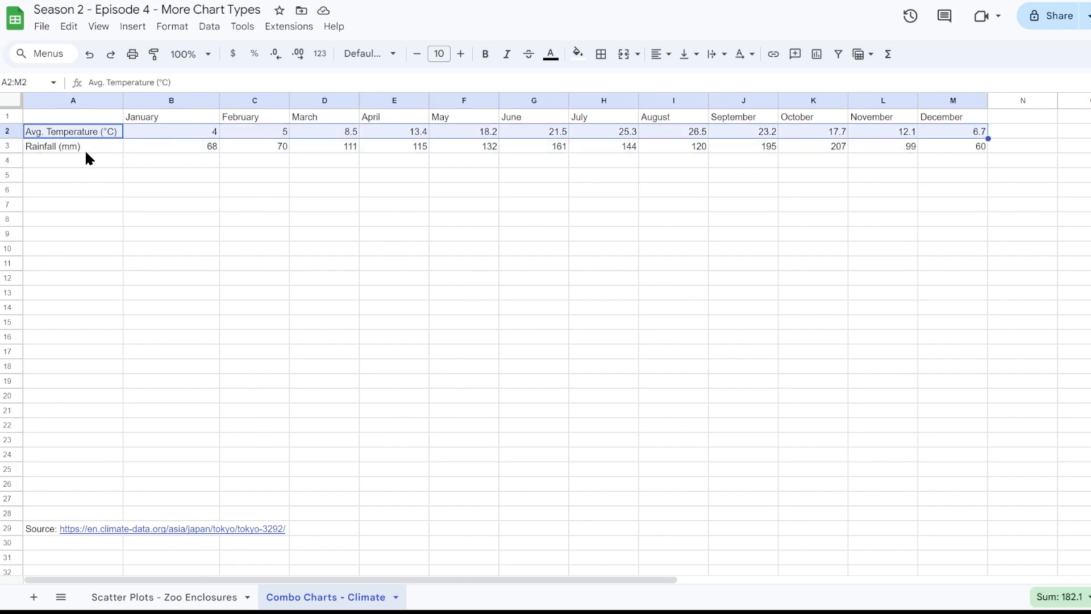
drag(86, 149, 970, 146)
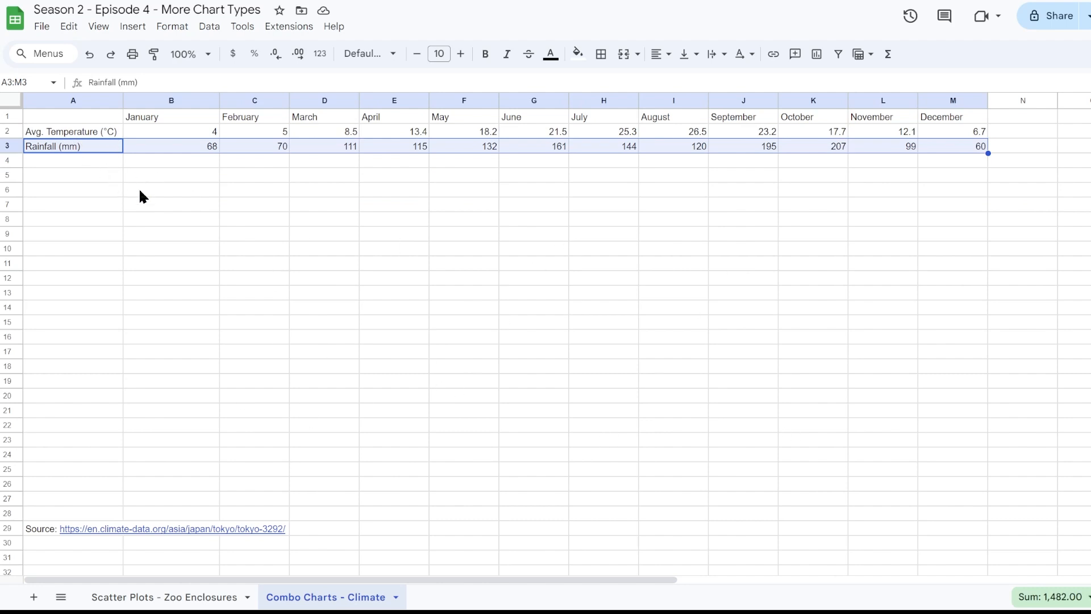
click(119, 190)
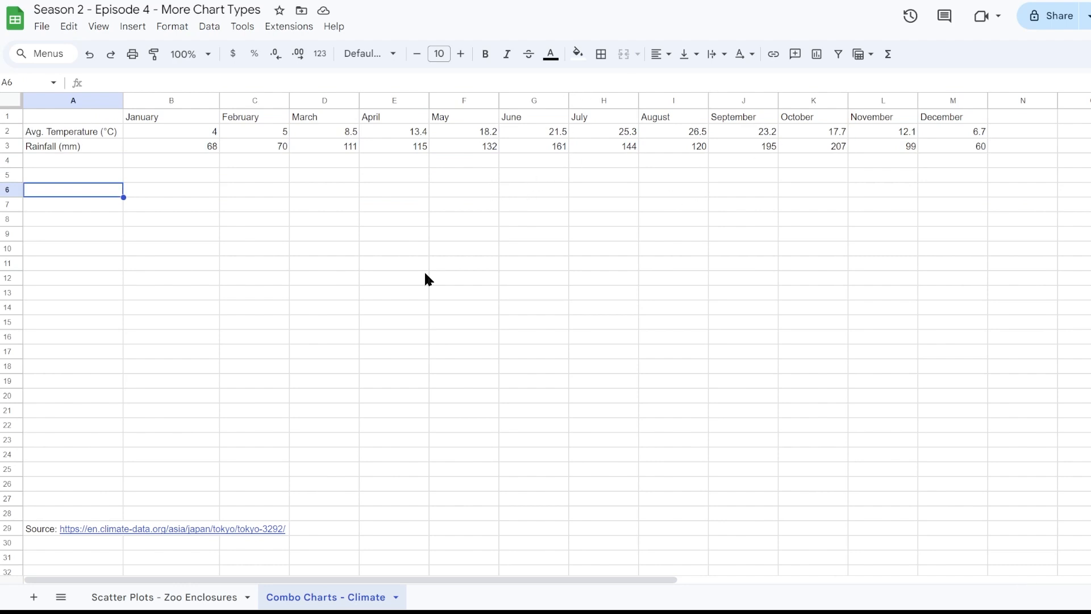
click(77, 133)
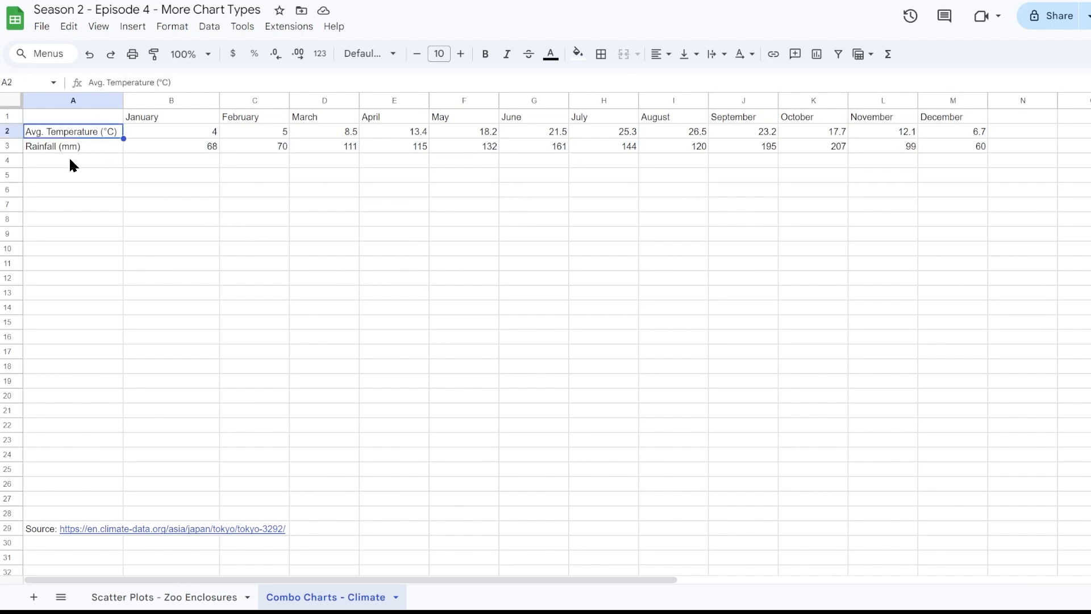
click(75, 148)
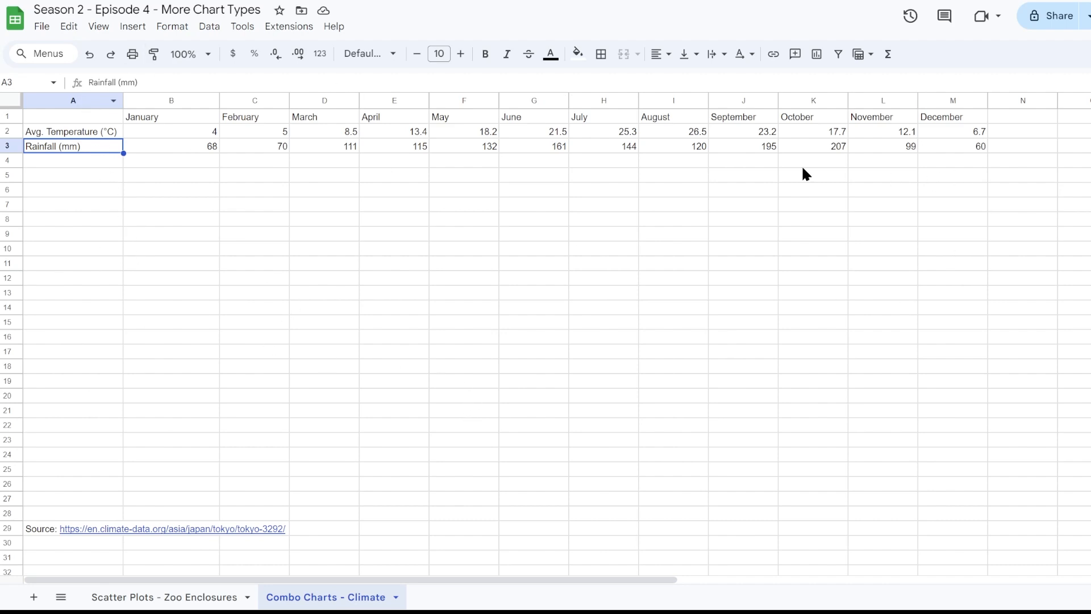
- Insert a chart from the monthly temperature and rainfall data in A1:M3 on the Combo Charts - Climate sheet
click(83, 119)
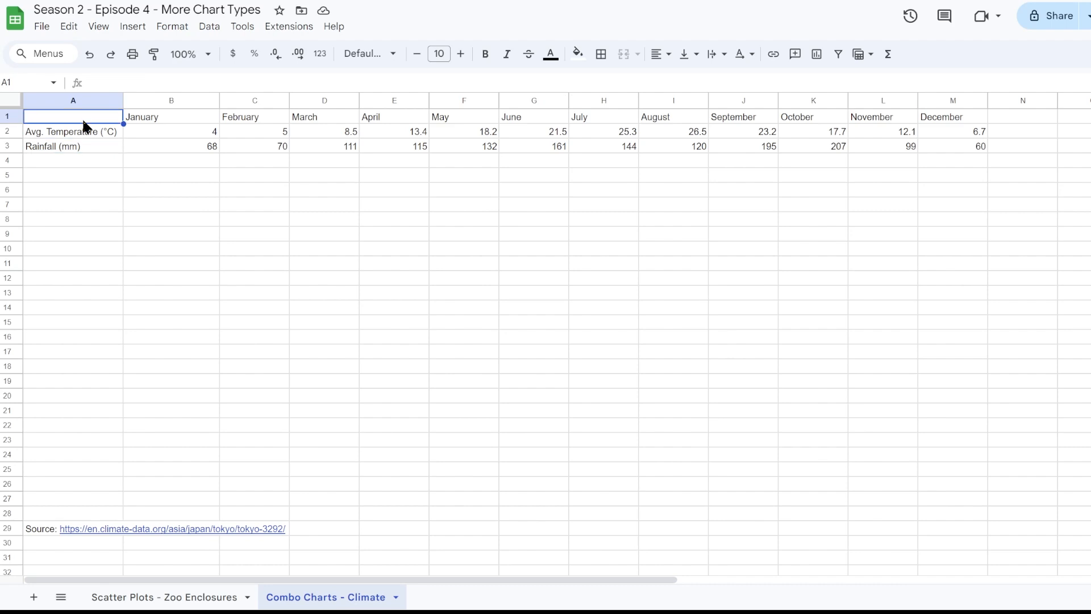
drag(87, 121, 937, 146)
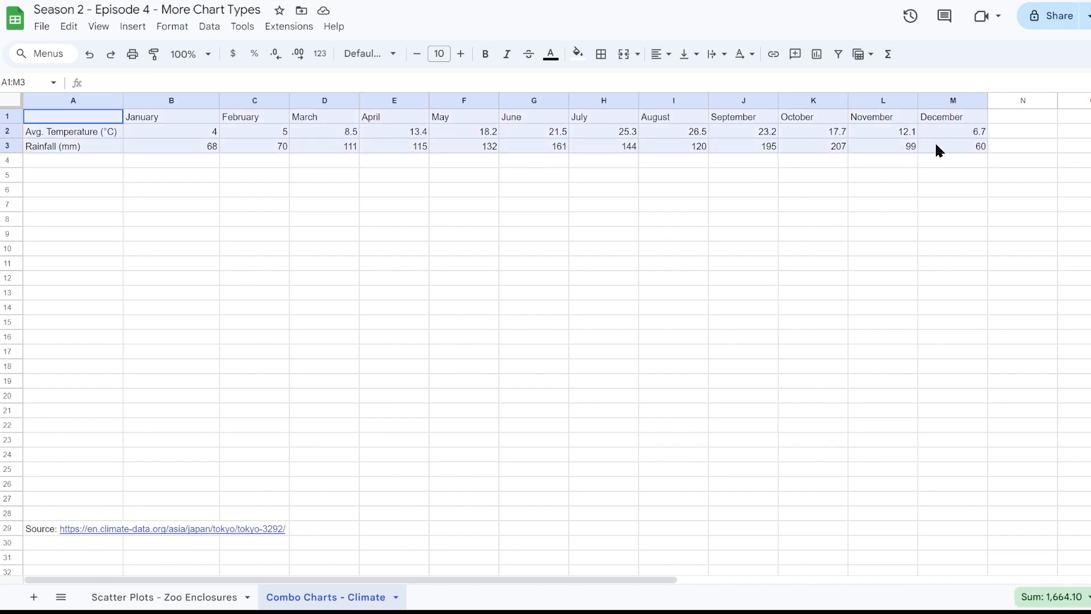
click(139, 28)
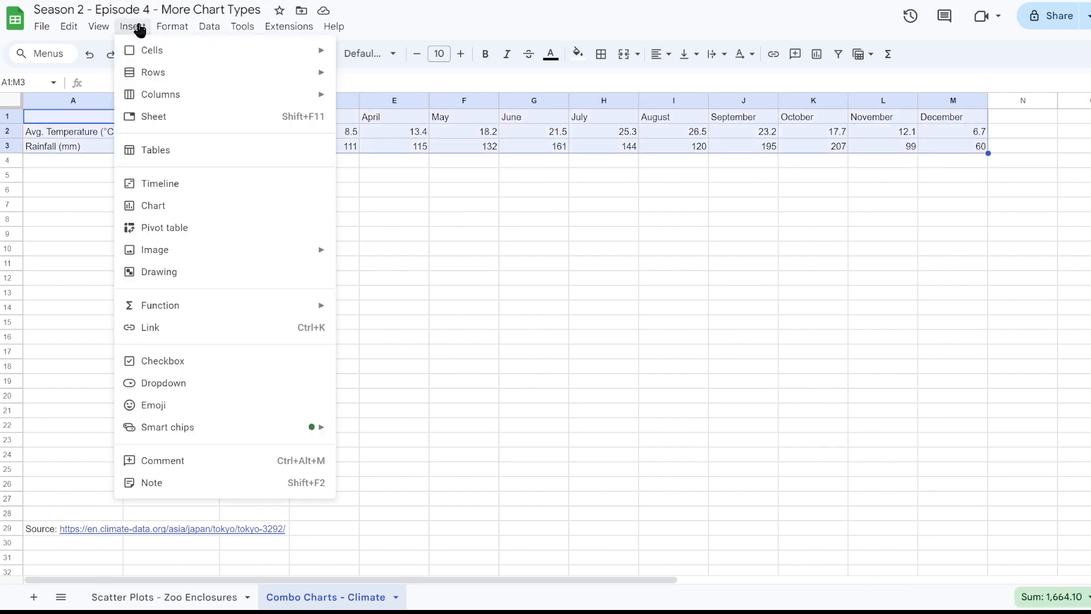
click(162, 206)
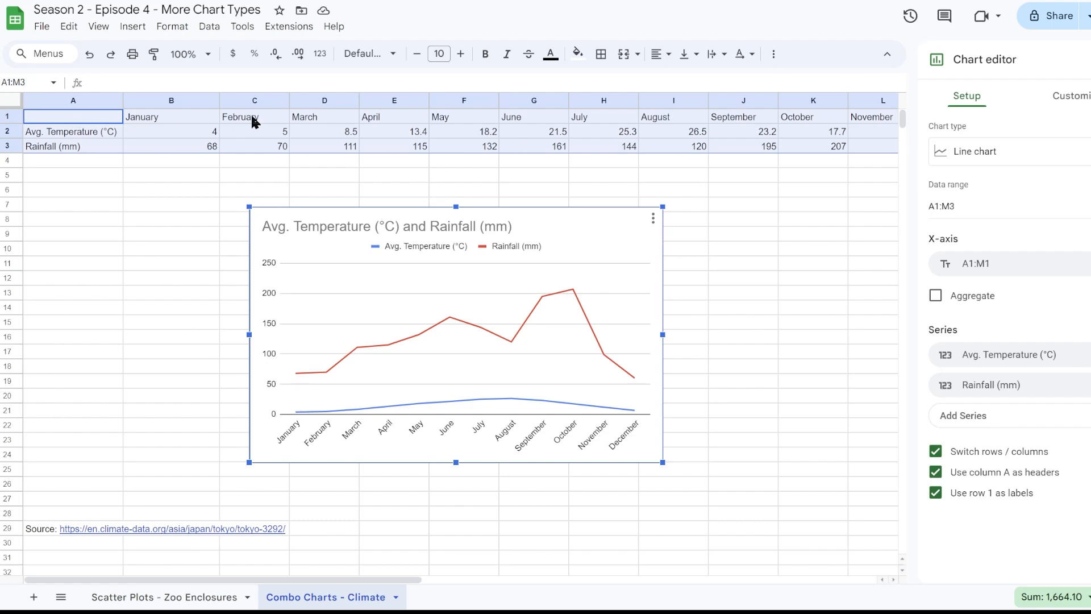
- Try the climate chart with Switch rows / columns turned off, and turn the option back on
click(936, 453)
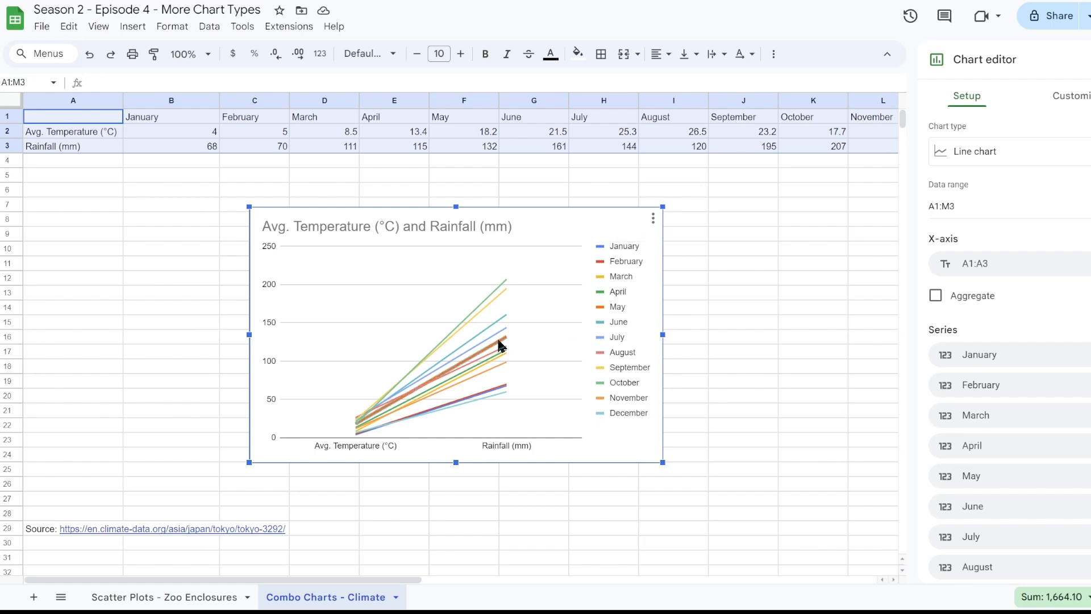
scroll(954, 299, down, 4)
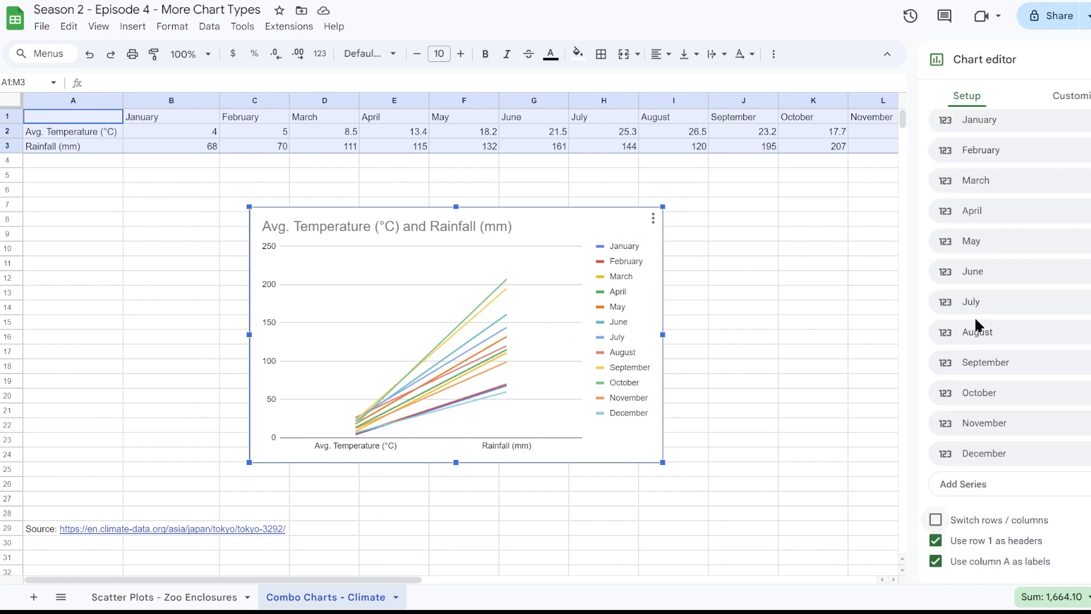
click(936, 516)
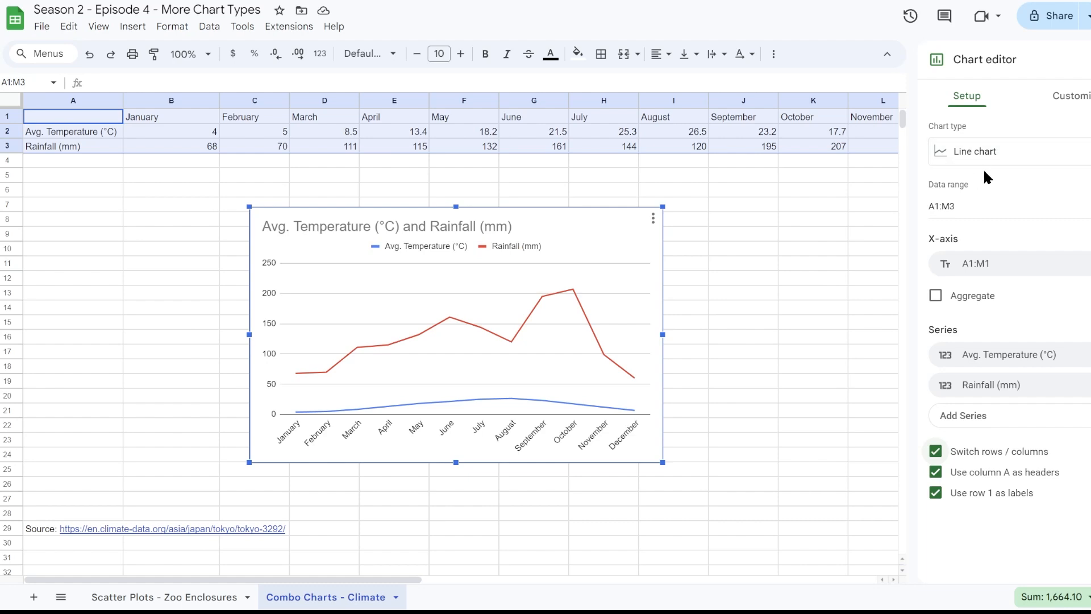
- Change the climate chart to a combo chart, with Rainfall (mm) as the first series and Avg. Temperature (°C) as the second
click(985, 152)
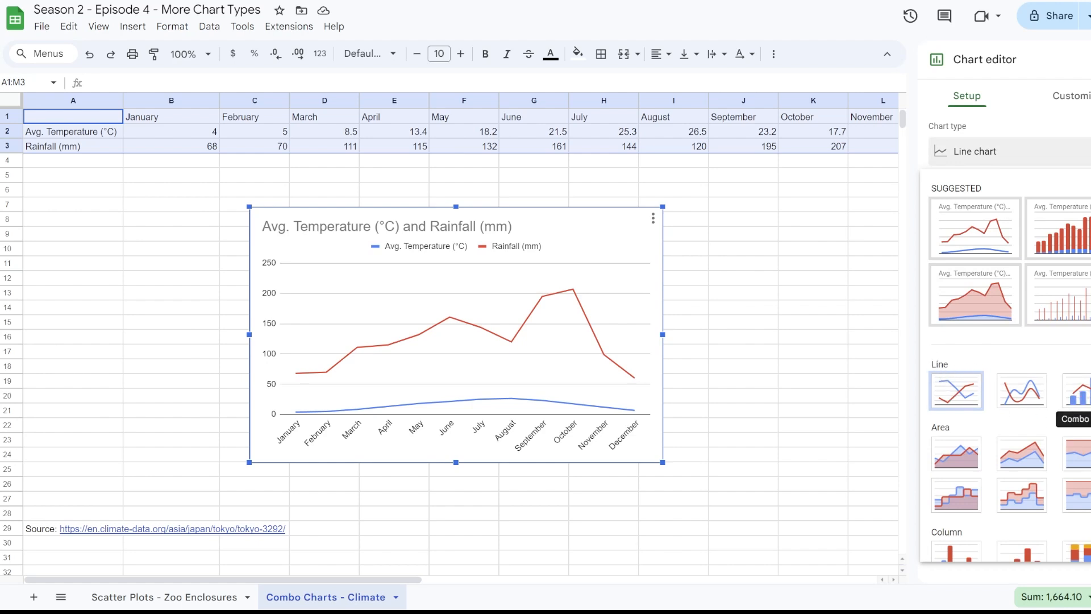
click(1079, 401)
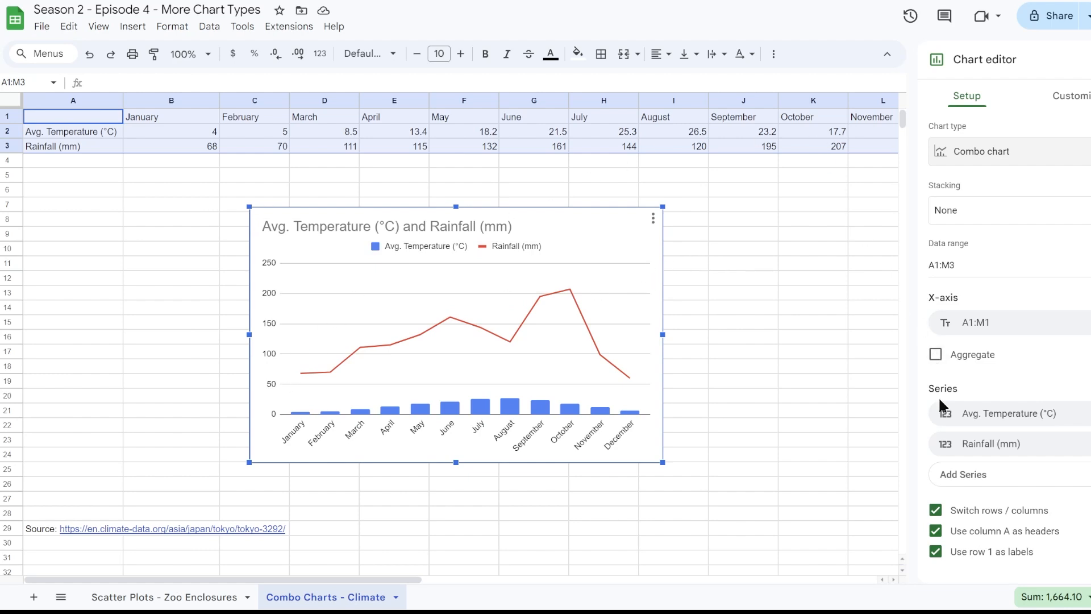
click(990, 416)
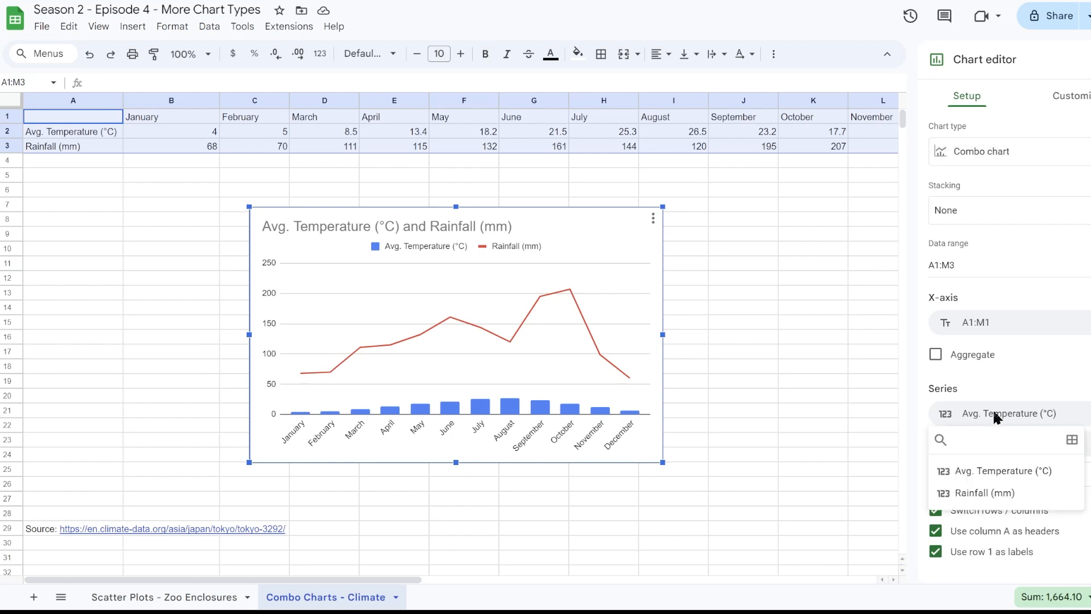
click(982, 494)
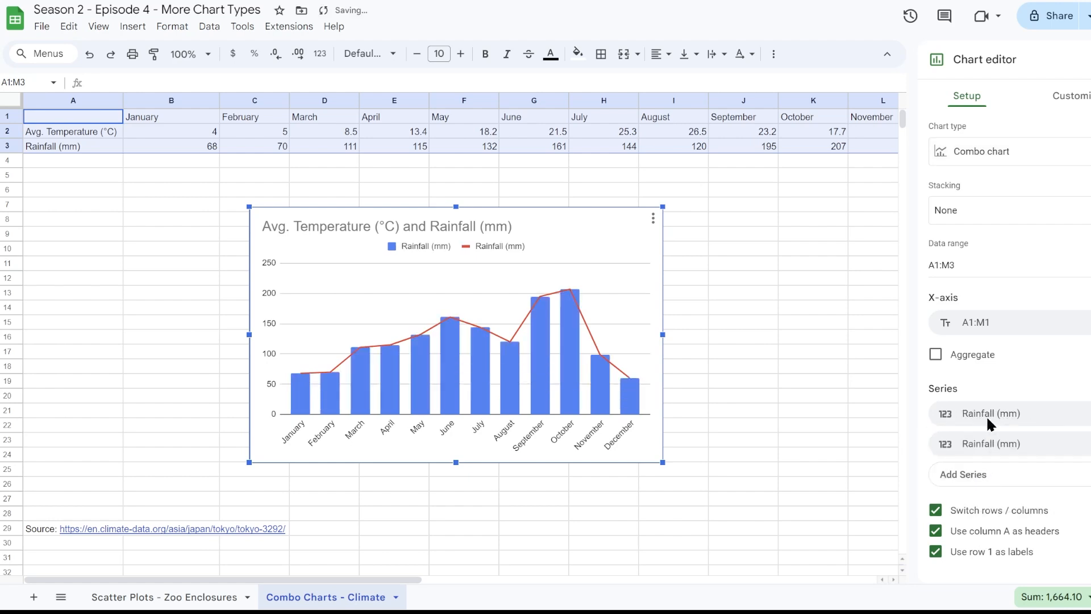
click(988, 445)
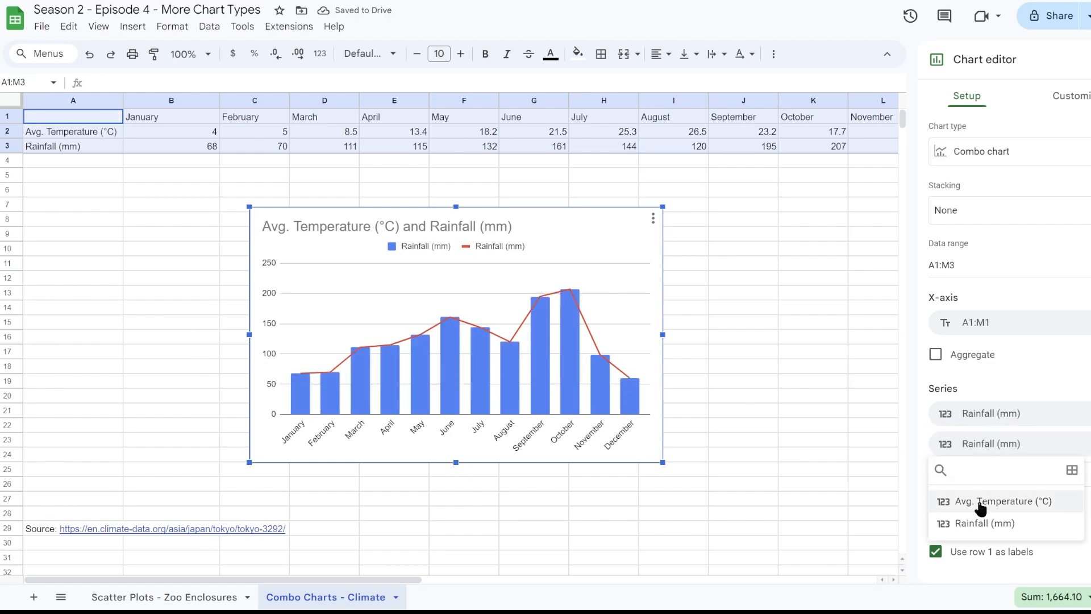
click(955, 501)
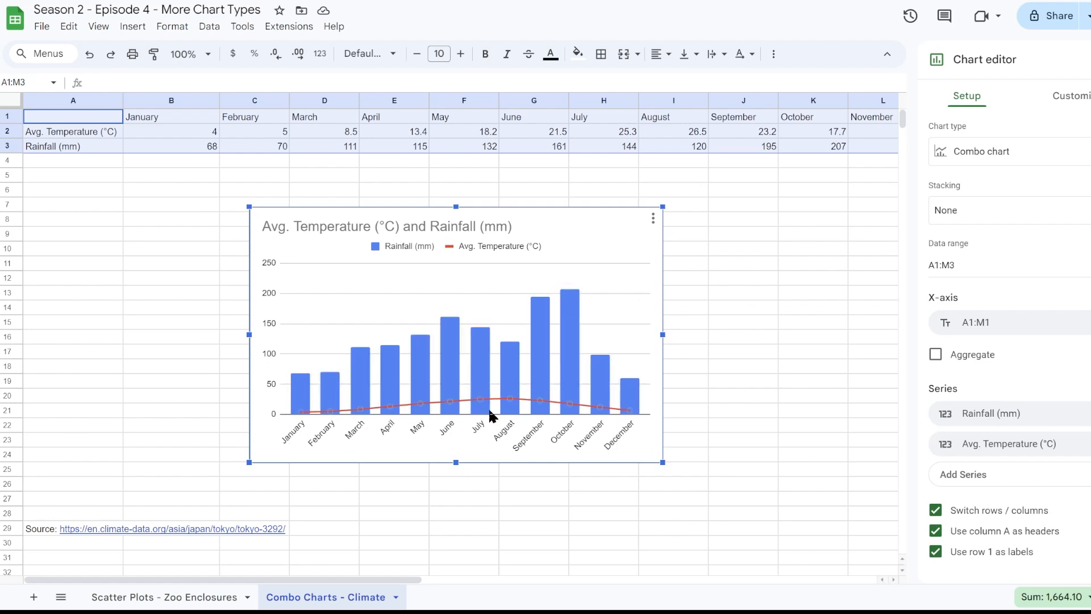
- Plot the Avg. Temperature (°C) series of the combo chart on the right axis
click(1056, 102)
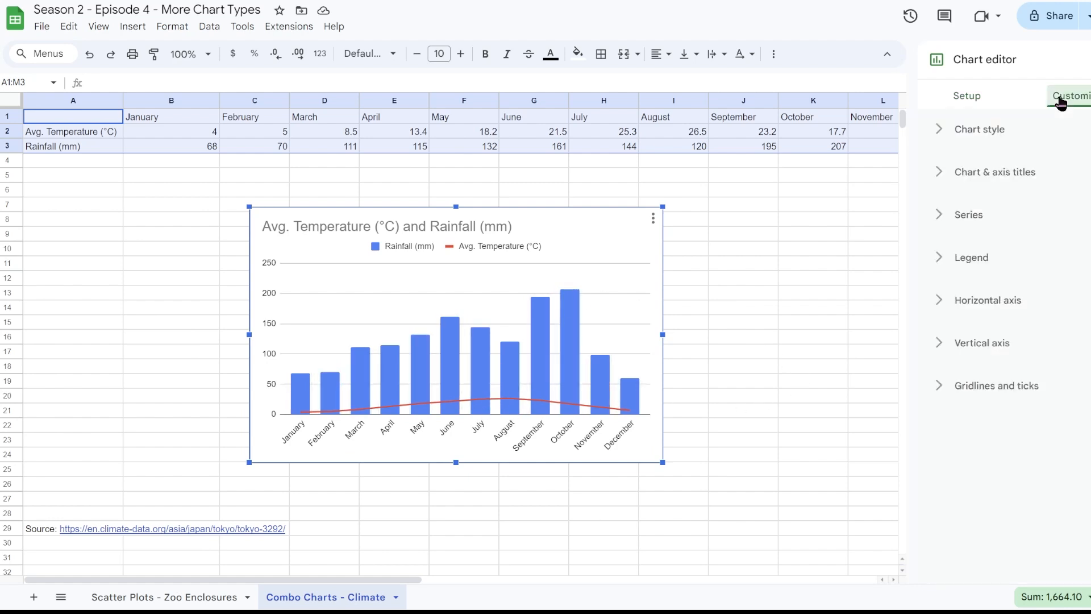
click(954, 219)
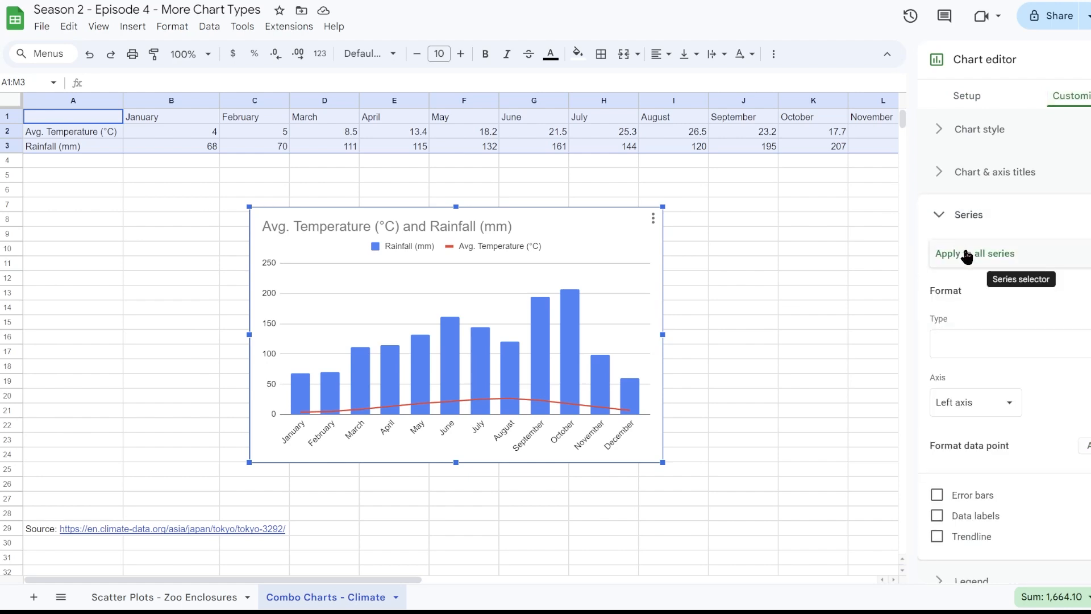
click(981, 265)
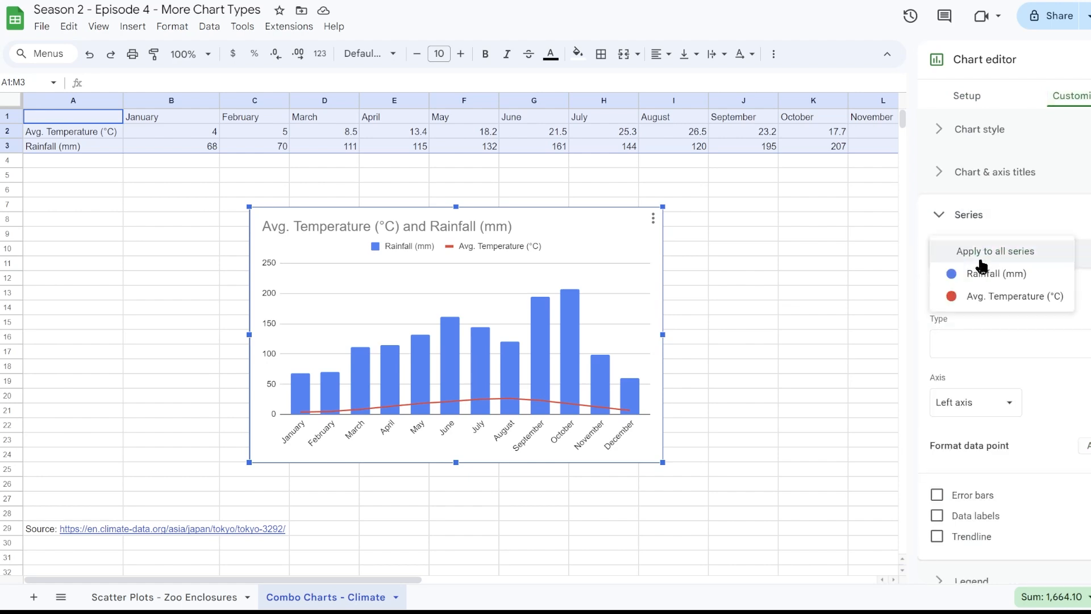
click(995, 300)
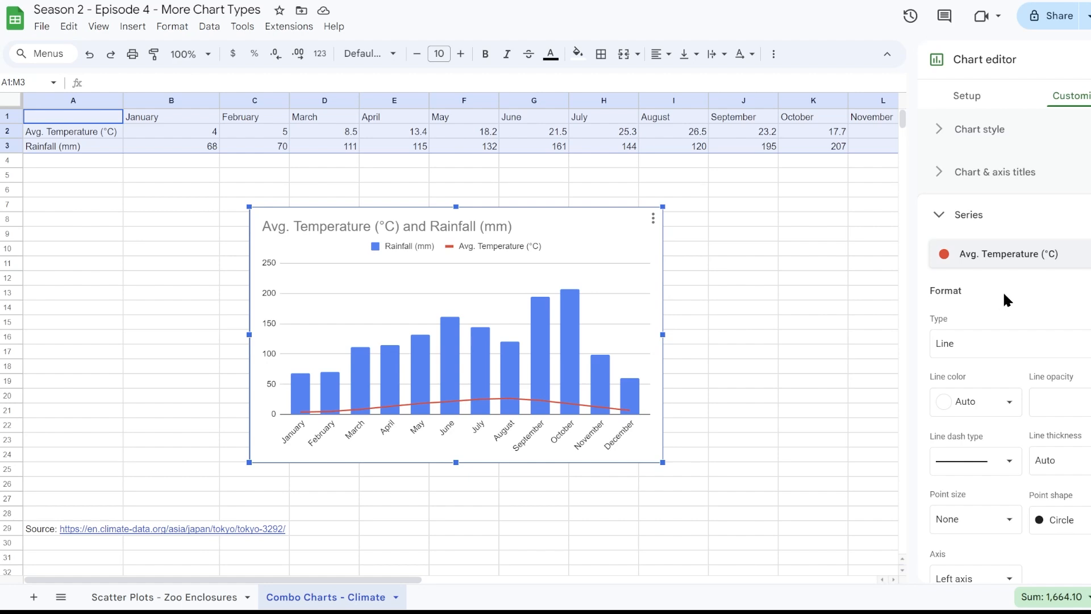
scroll(1002, 291, down, 2)
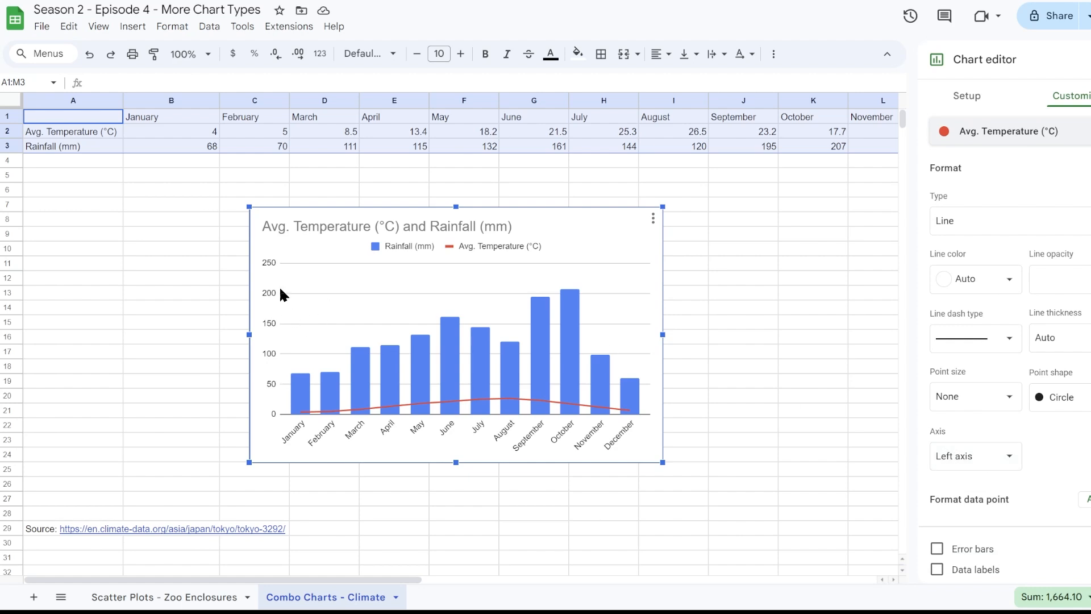
click(975, 458)
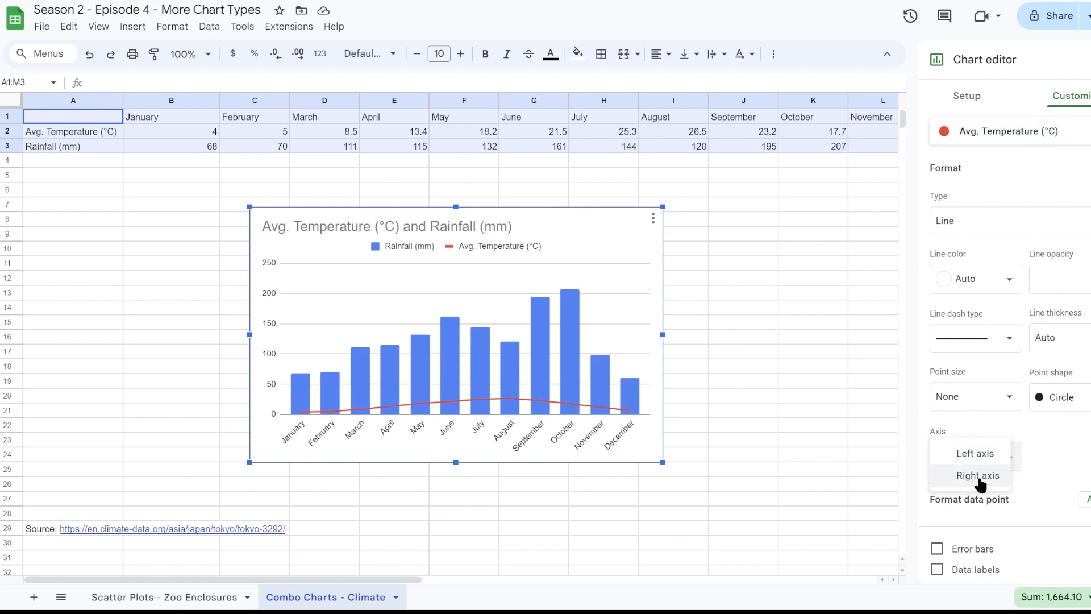
click(980, 480)
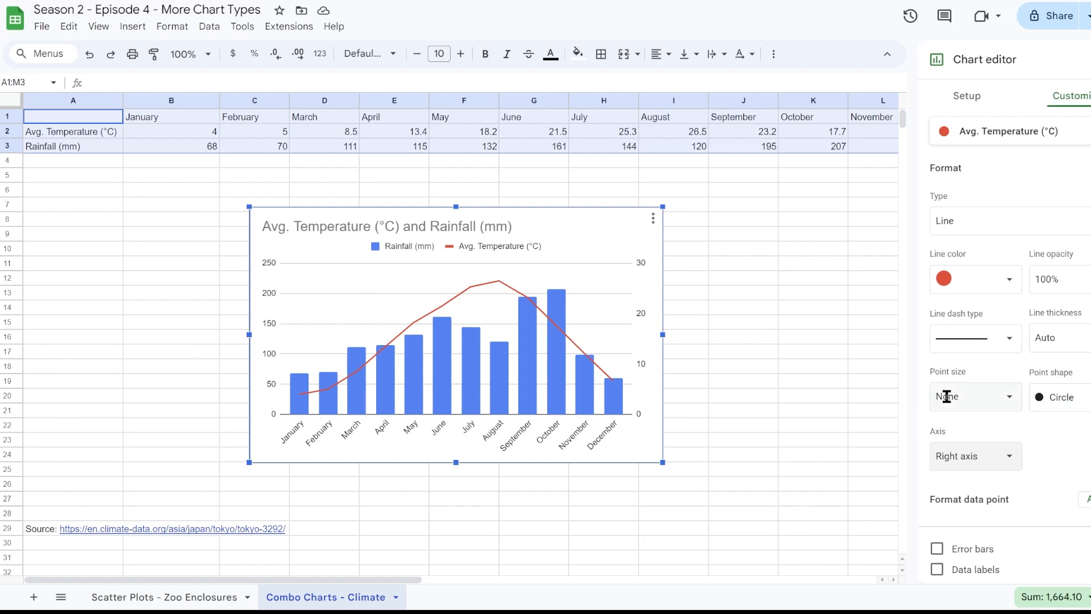
- Title the vertical axis of the climate combo chart "Rainfall (mm)"
scroll(1025, 212, up, 2)
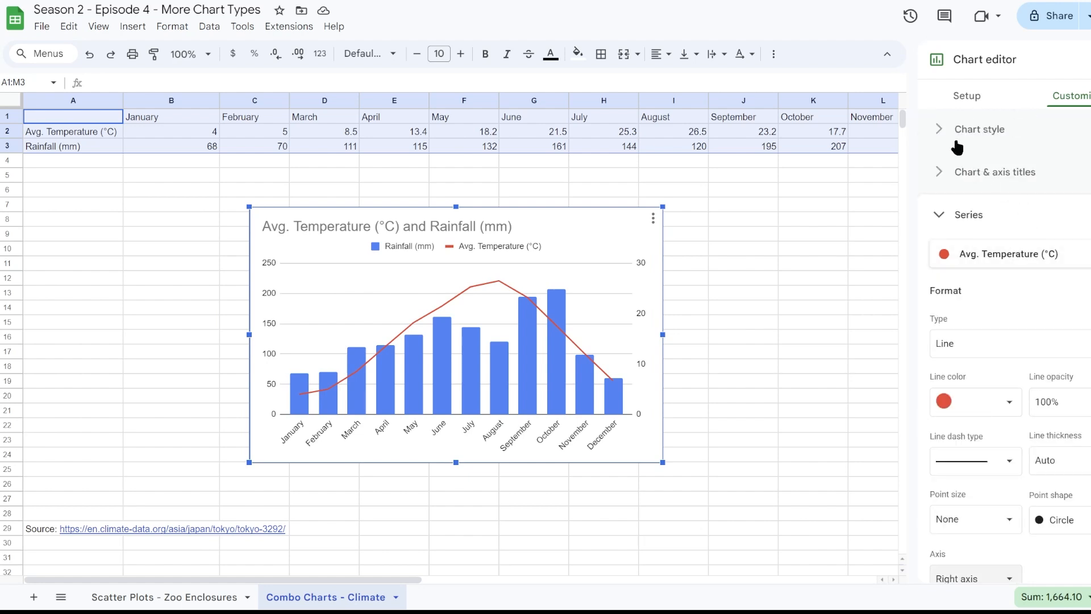
click(961, 180)
click(1001, 218)
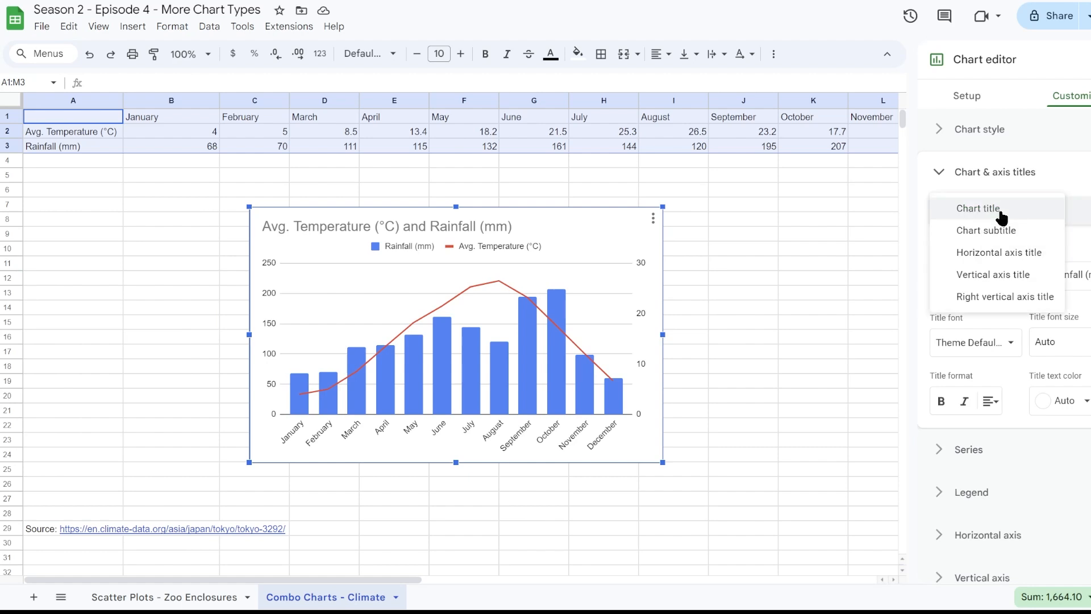
click(1017, 275)
click(1012, 273)
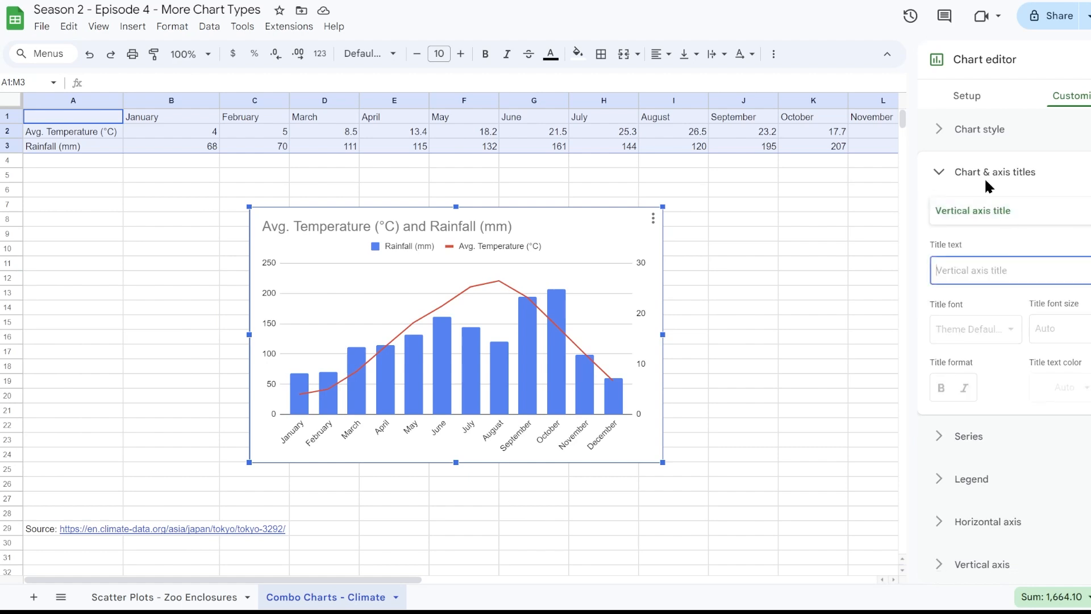
text(Rainfall ()
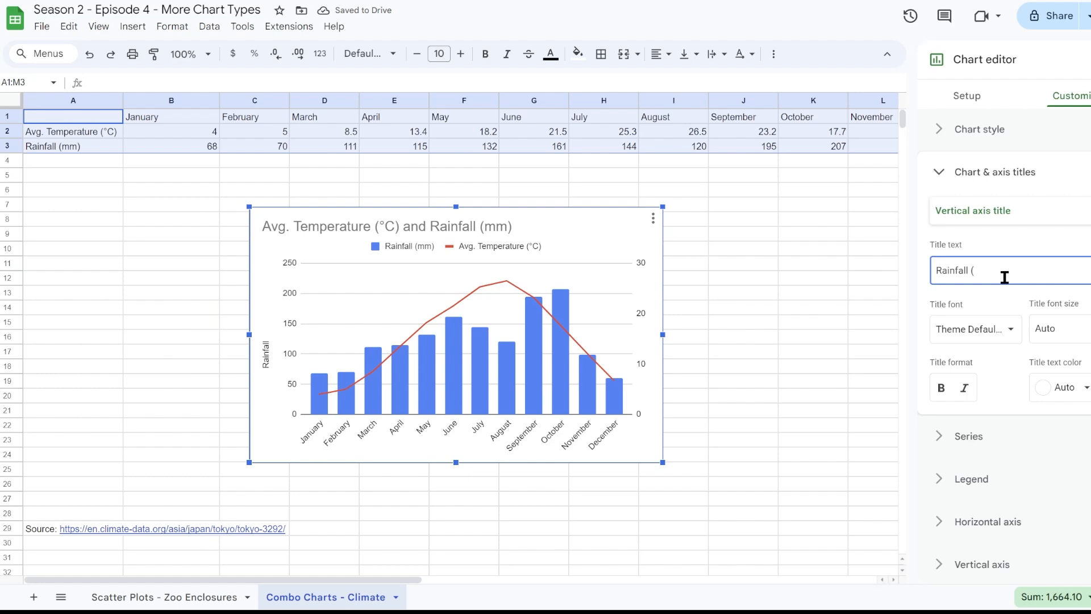
text(mm)
- Title the right vertical axis of the climate combo chart "Temperature (°C)"
click(994, 211)
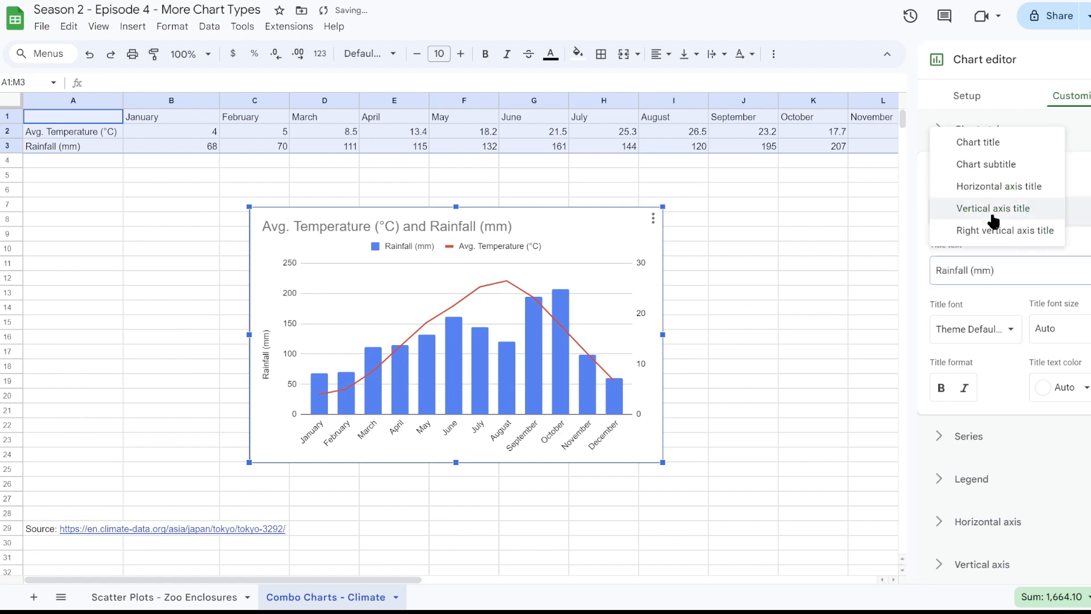
click(999, 235)
click(966, 277)
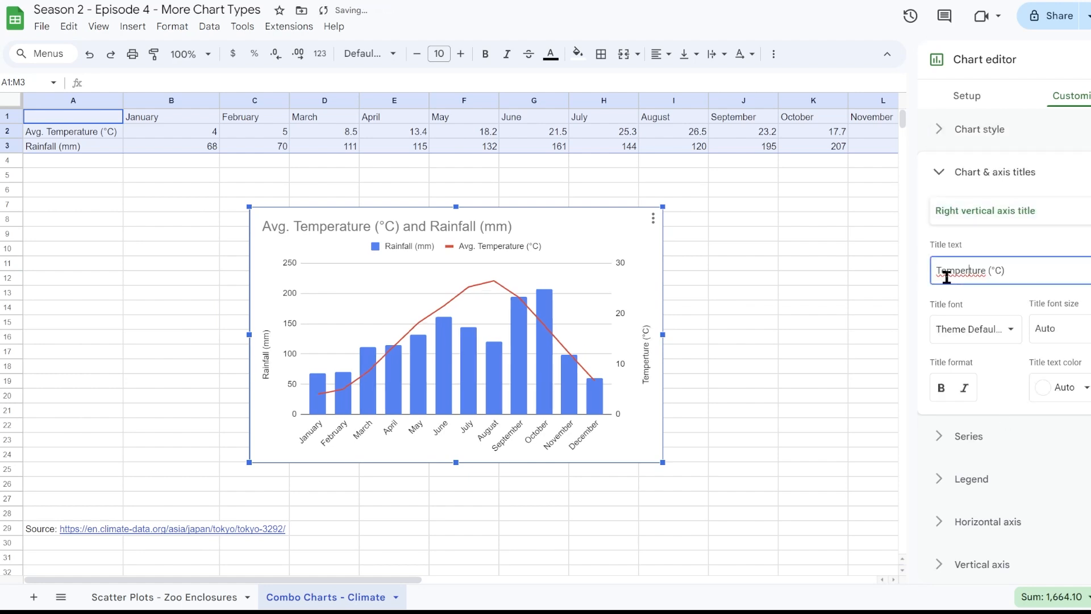
text(ature (°C)
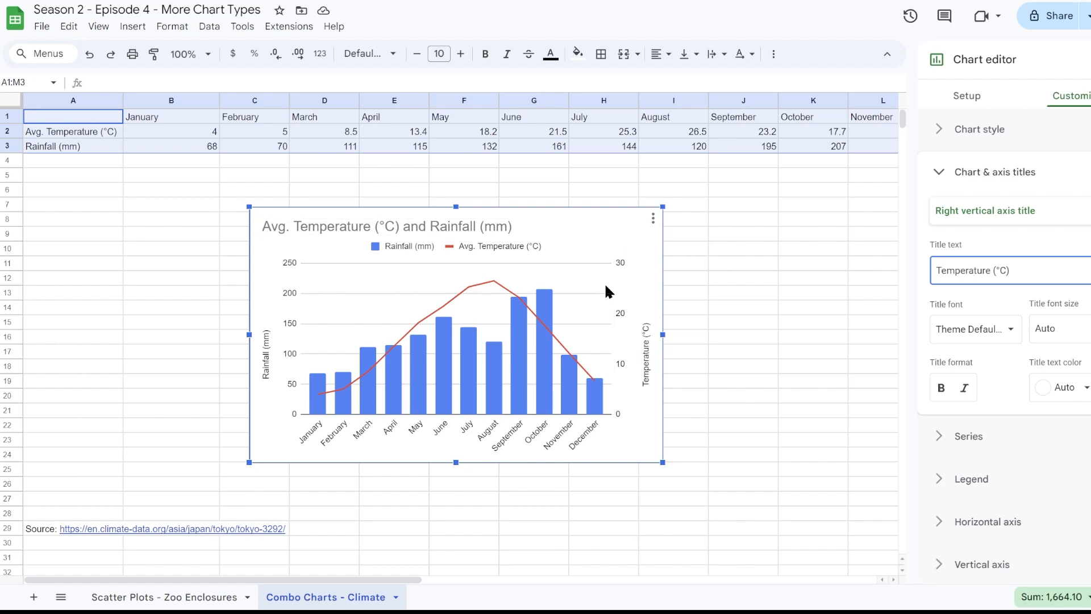
- Set the major gridline spacing of the vertical axis to a step of 100
scroll(1045, 406, down, 2)
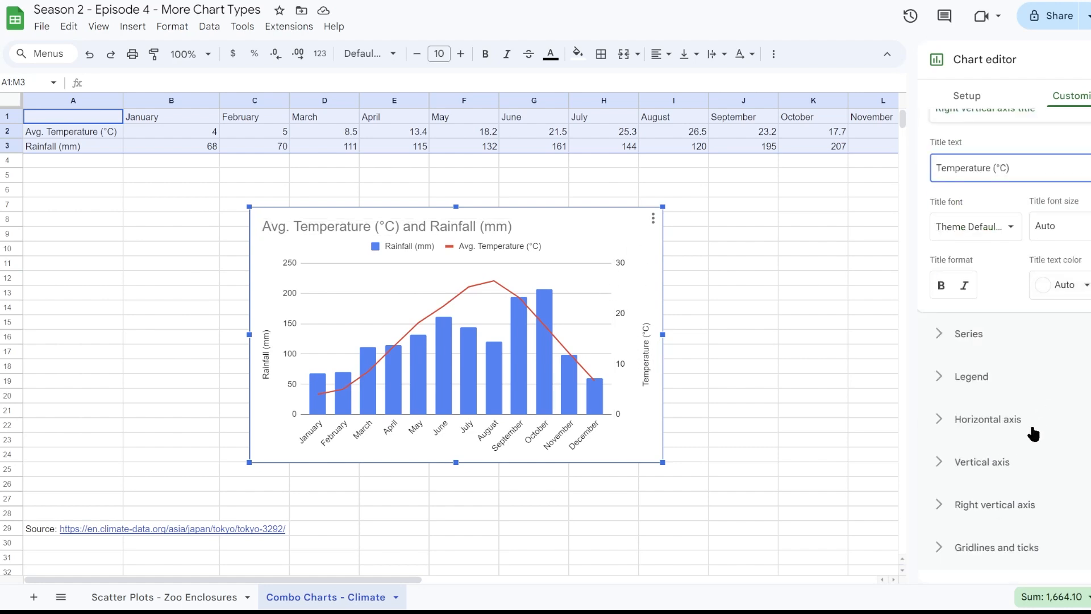
click(997, 548)
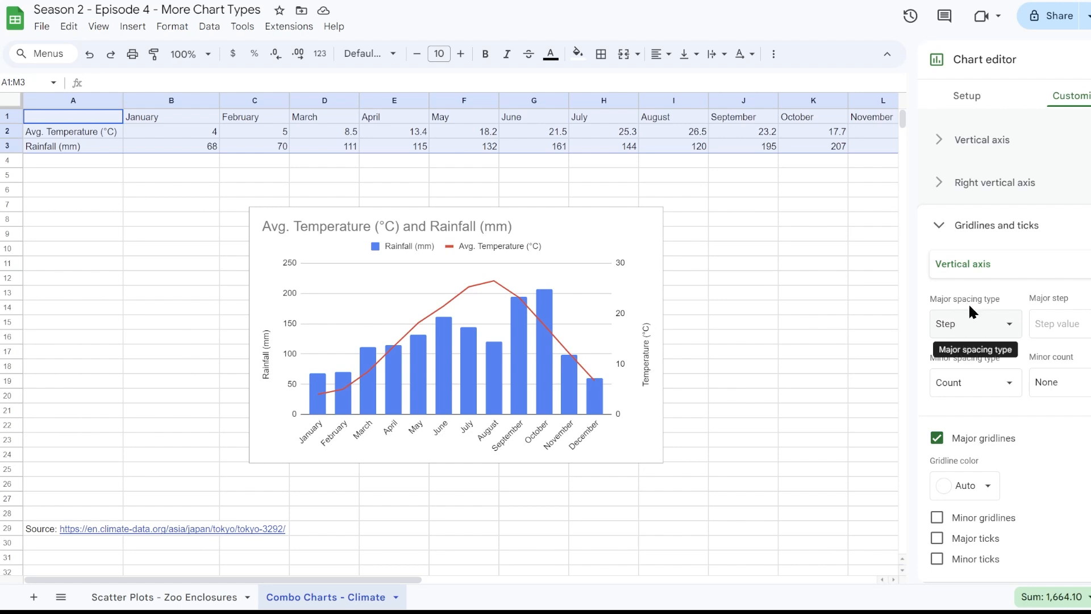
click(998, 323)
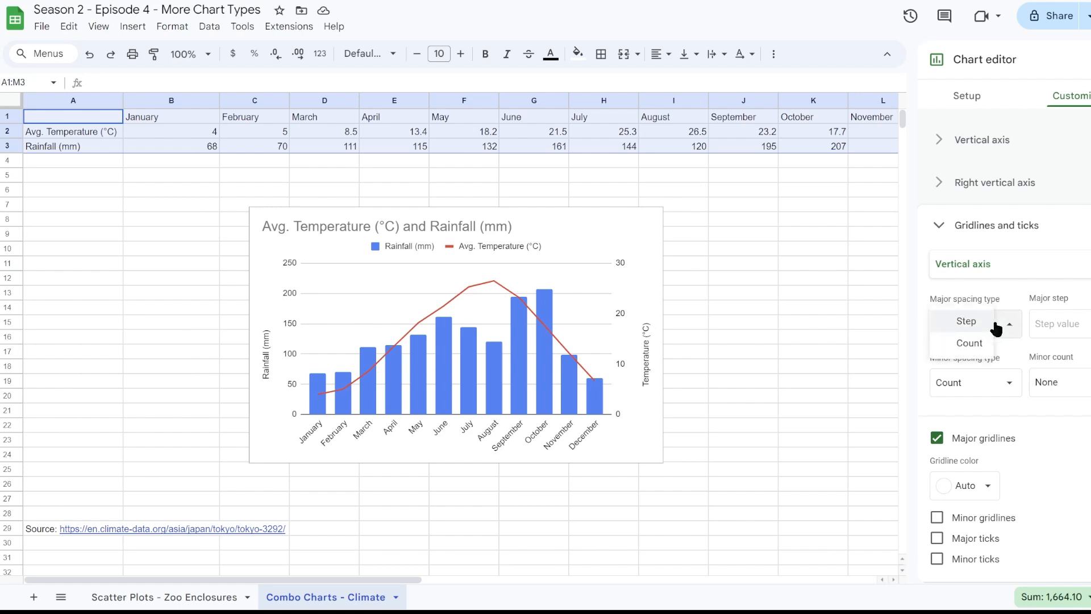
click(967, 321)
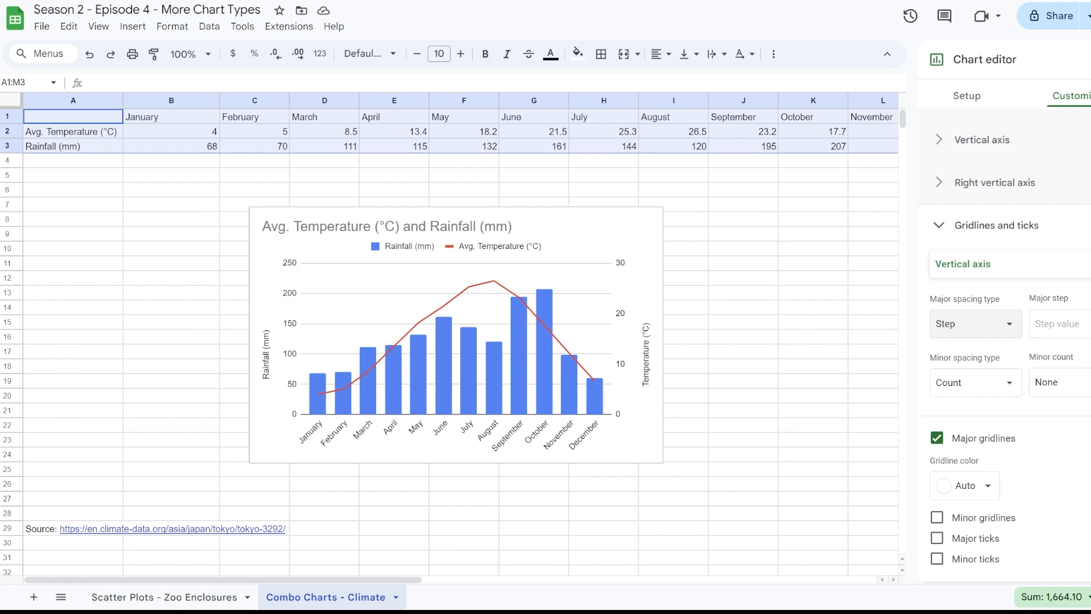
click(1082, 334)
text(100)
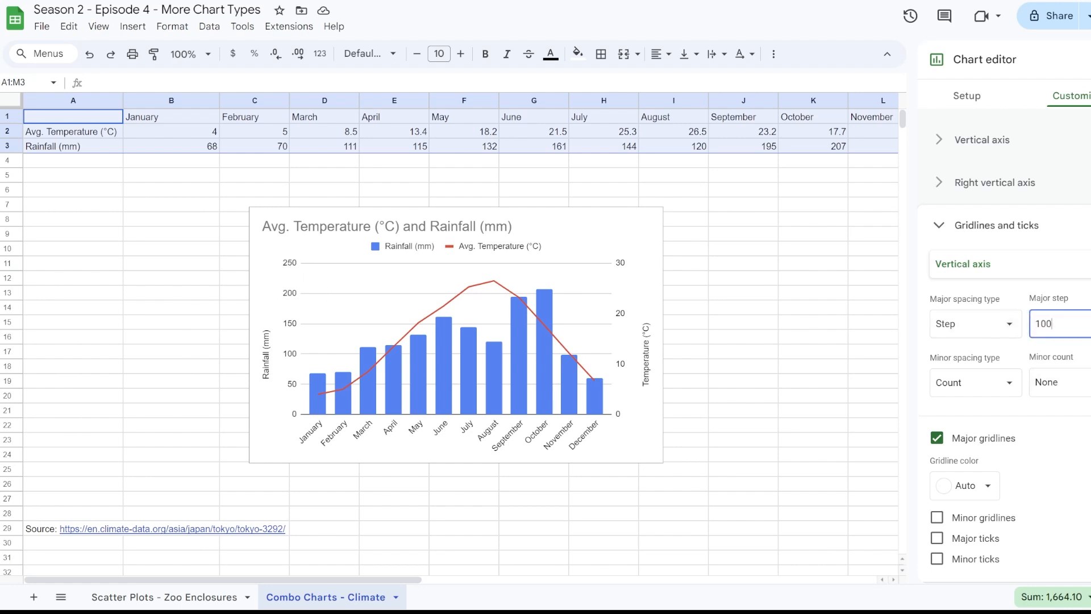
key(Return)
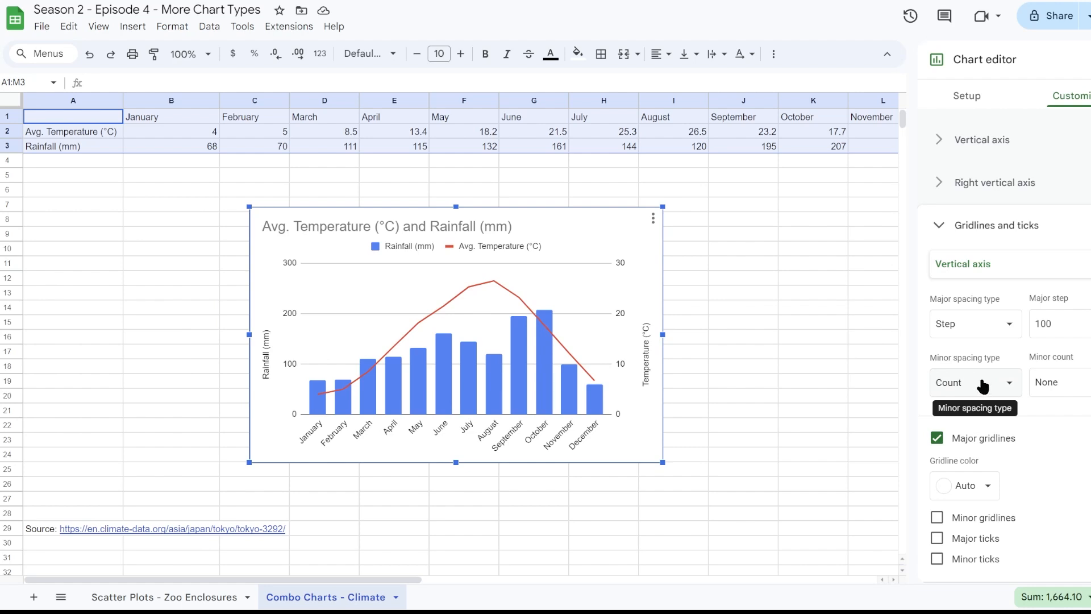
- Try minor gridline counts of 1 and 2 on the vertical axis, and settle on a count of 1
click(1051, 382)
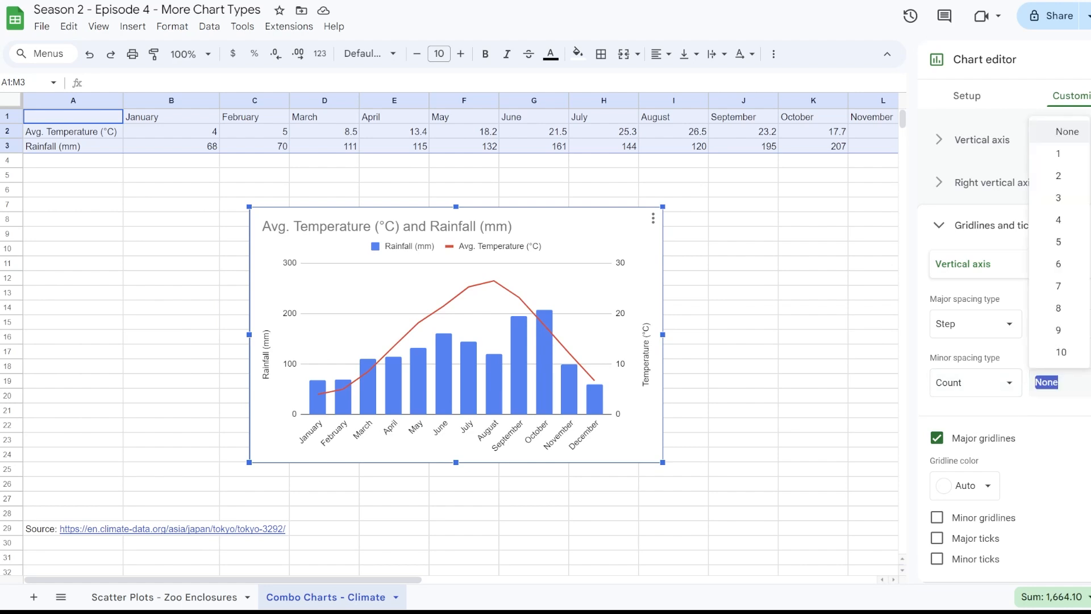
click(1060, 157)
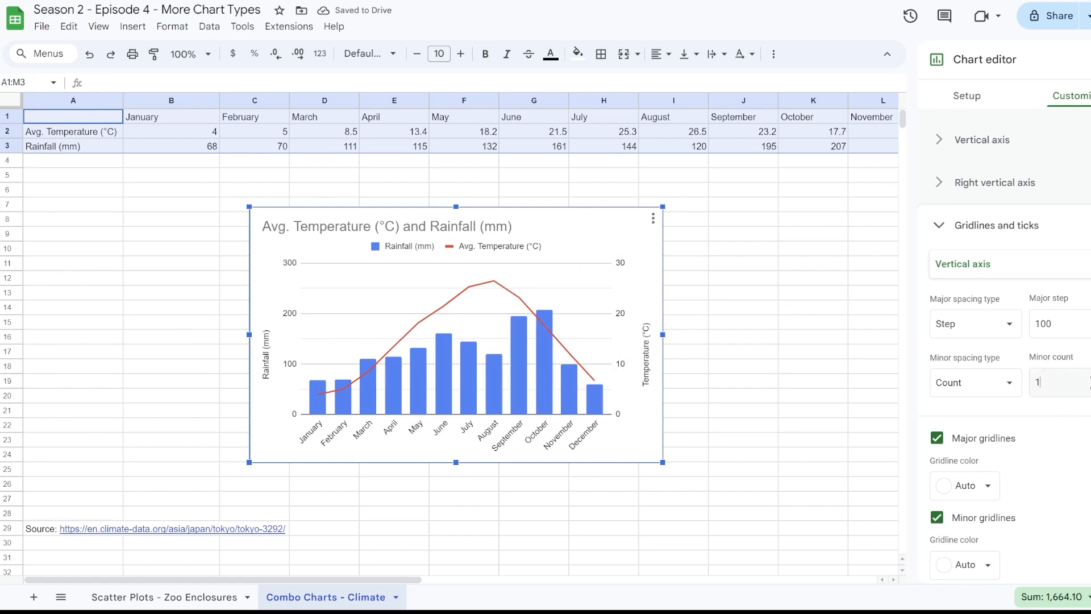
click(1074, 382)
click(1058, 176)
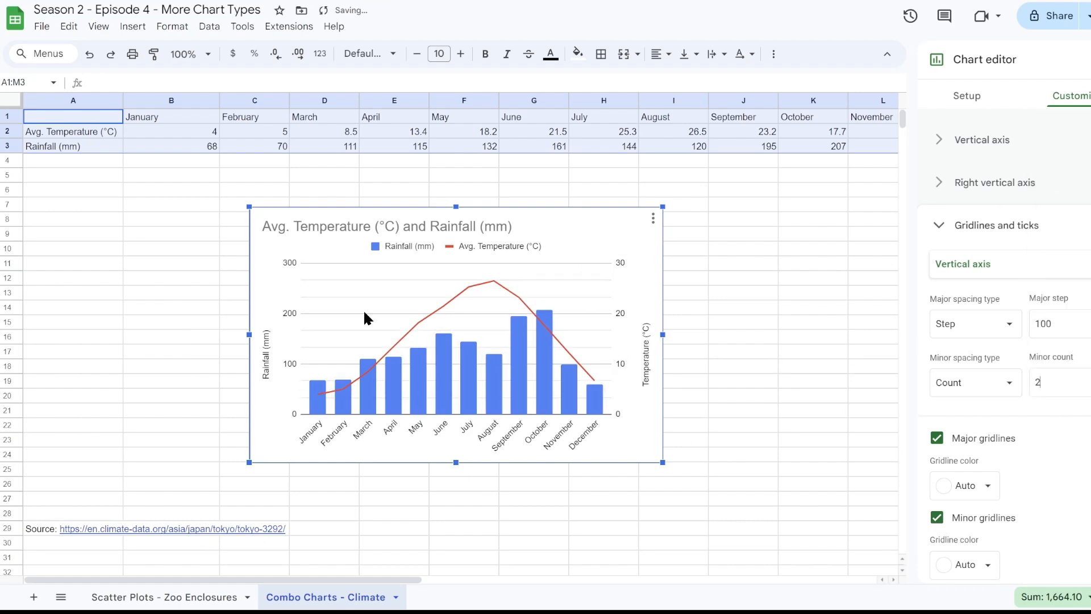
click(1051, 382)
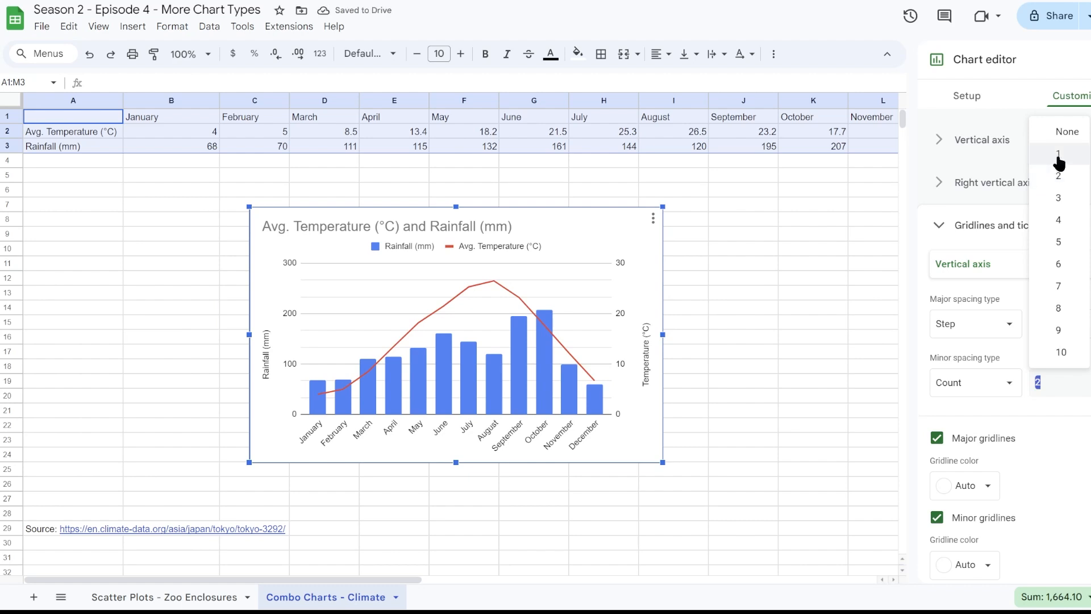
click(1058, 159)
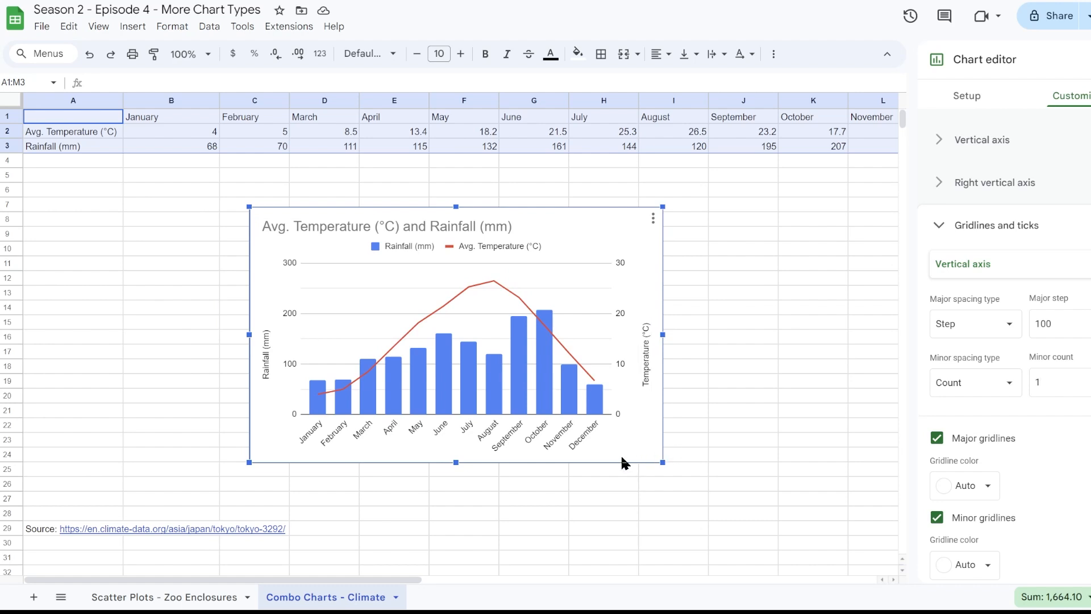
drag(632, 448, 624, 447)
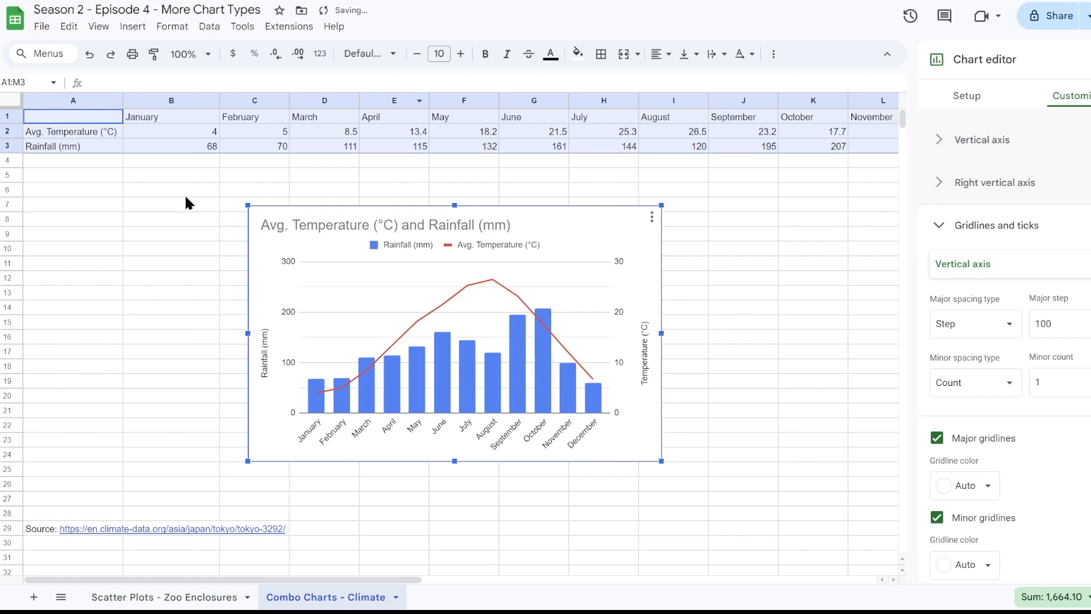